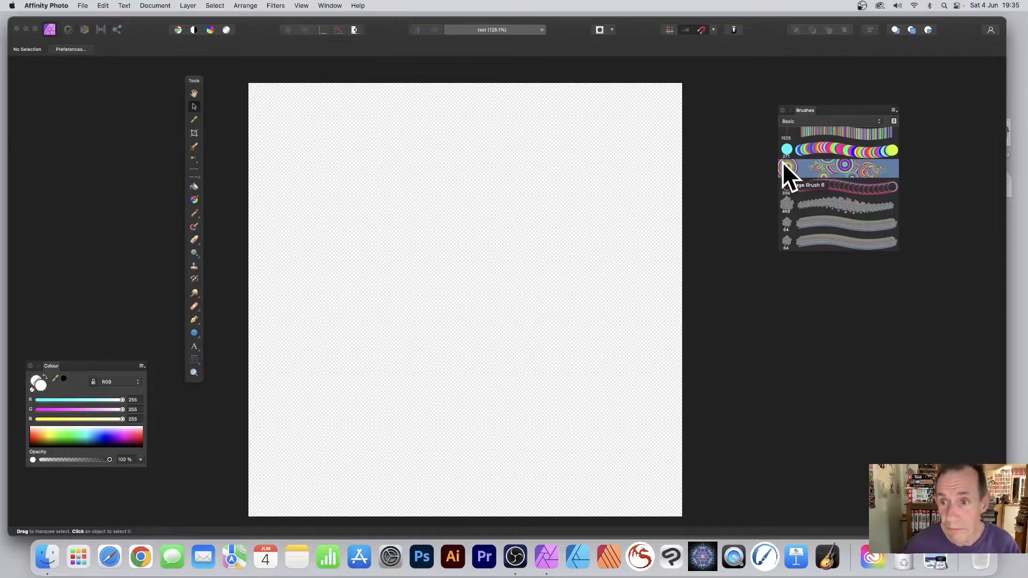
Examine the dynamics settings of the multicoloured concentric-circle image brush
double_click(784, 163)
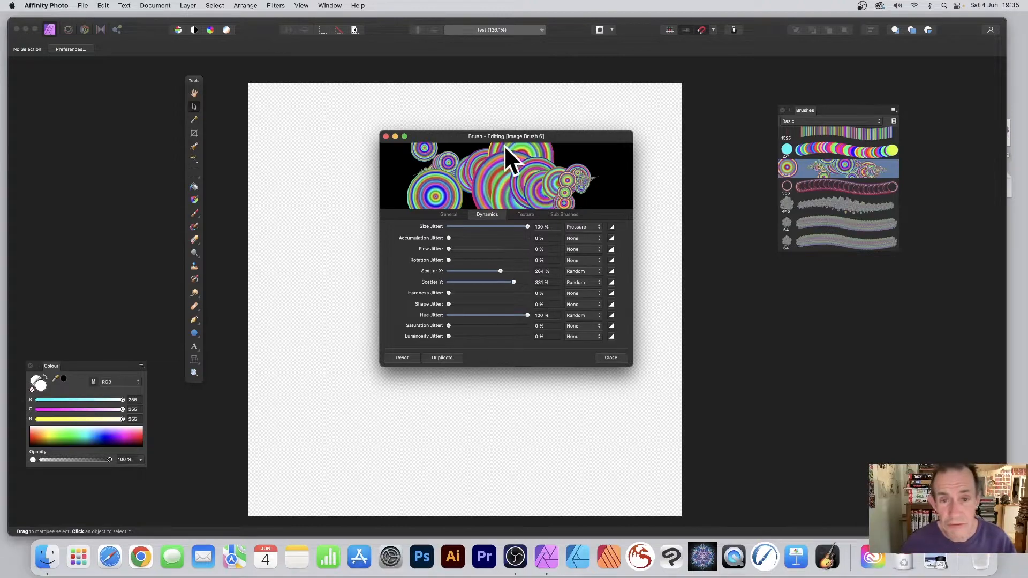
left_click_drag(497, 136, 703, 124)
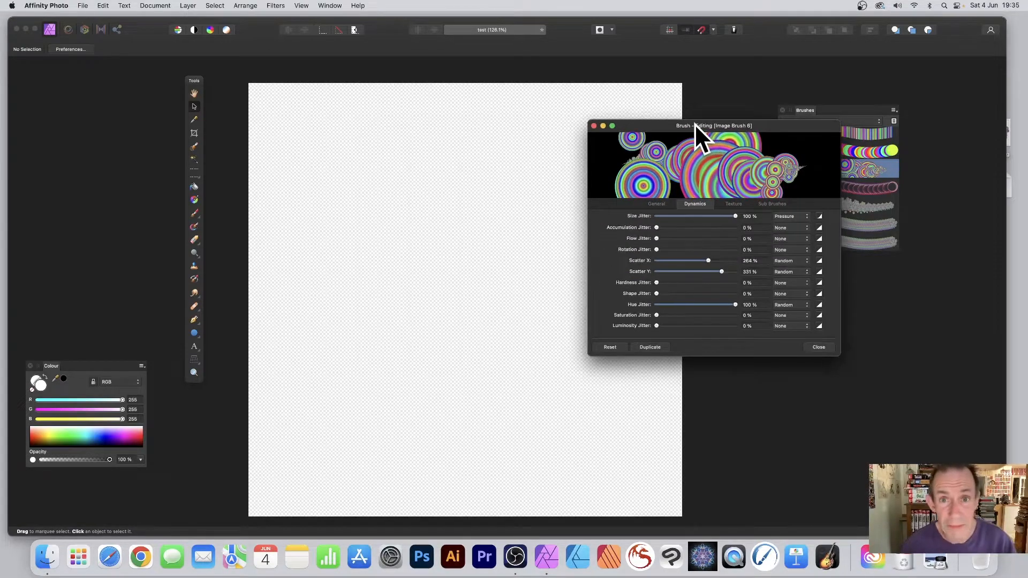
left_click(819, 346)
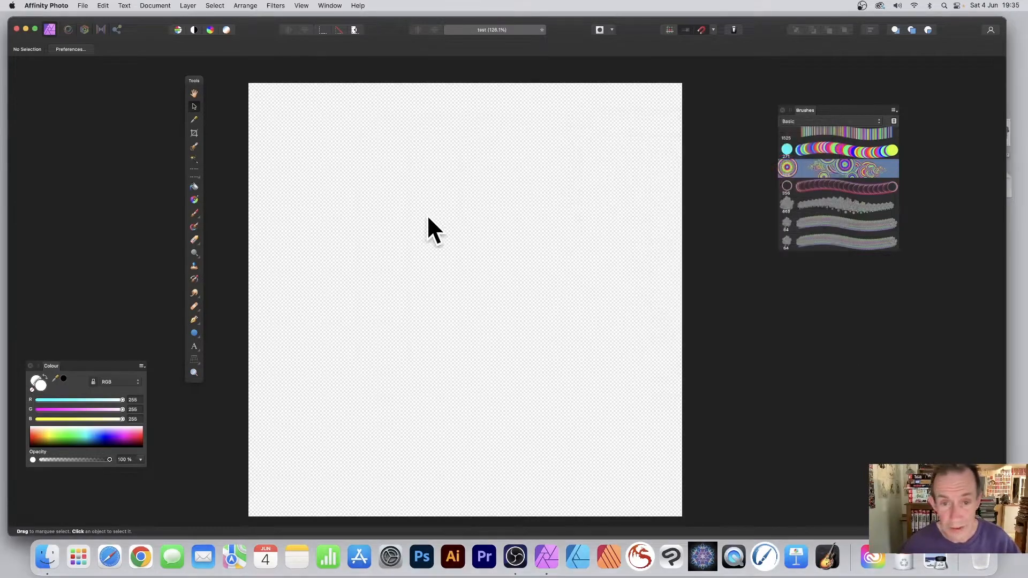
Paint a dense cluster of multicoloured concentric circles in the middle of the canvas with the selected image brush
left_click(194, 213)
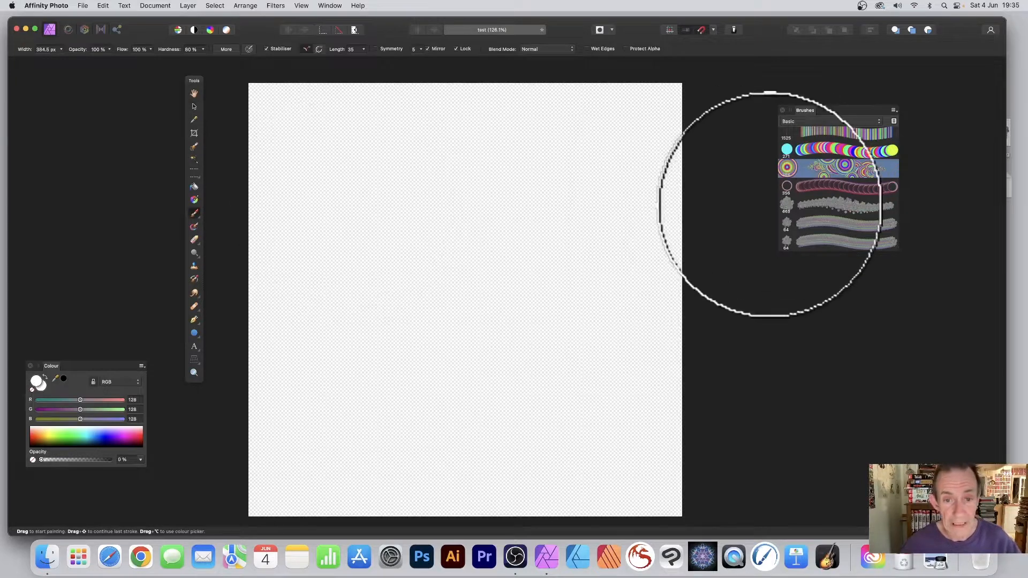
mouse_move(443, 248)
left_mouse_down()
mouse_move(462, 265)
mouse_move(472, 260)
mouse_move(464, 284)
mouse_move(507, 238)
mouse_move(495, 259)
mouse_move(429, 201)
mouse_move(458, 204)
mouse_move(497, 182)
mouse_move(514, 213)
left_mouse_up()
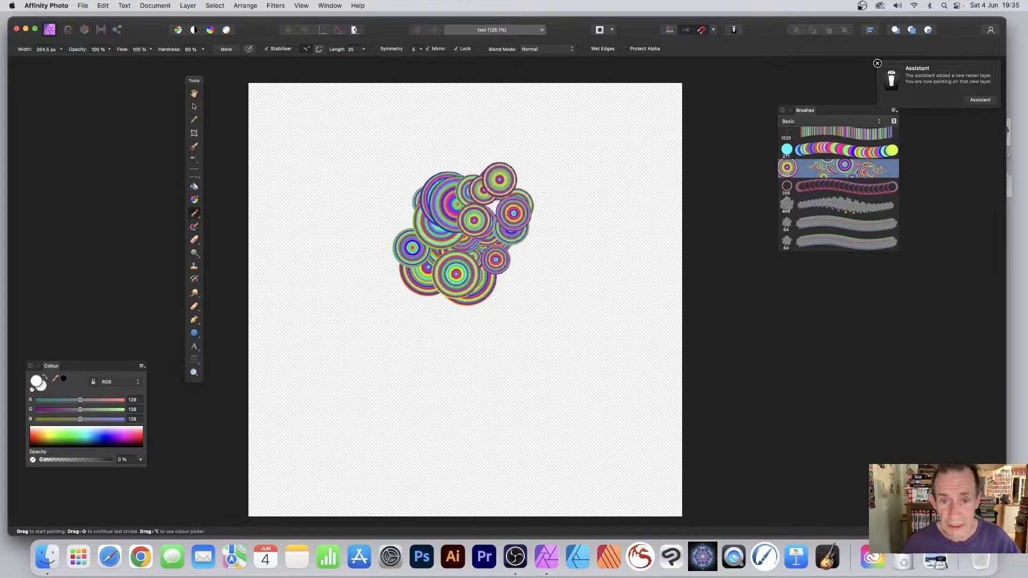
mouse_move(447, 328)
left_mouse_down()
mouse_move(476, 366)
mouse_move(491, 351)
left_mouse_up()
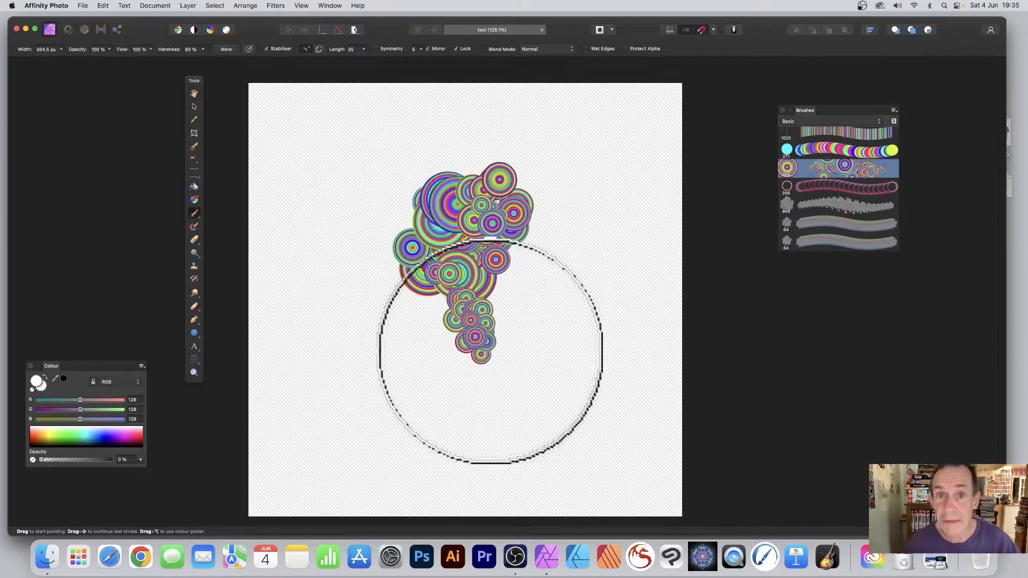
mouse_move(475, 274)
left_mouse_down()
mouse_move(434, 316)
mouse_move(431, 340)
mouse_move(417, 331)
mouse_move(489, 317)
left_mouse_up()
mouse_move(490, 316)
left_mouse_down()
mouse_move(492, 307)
mouse_move(498, 321)
mouse_move(476, 287)
mouse_move(476, 306)
mouse_move(501, 331)
left_mouse_up()
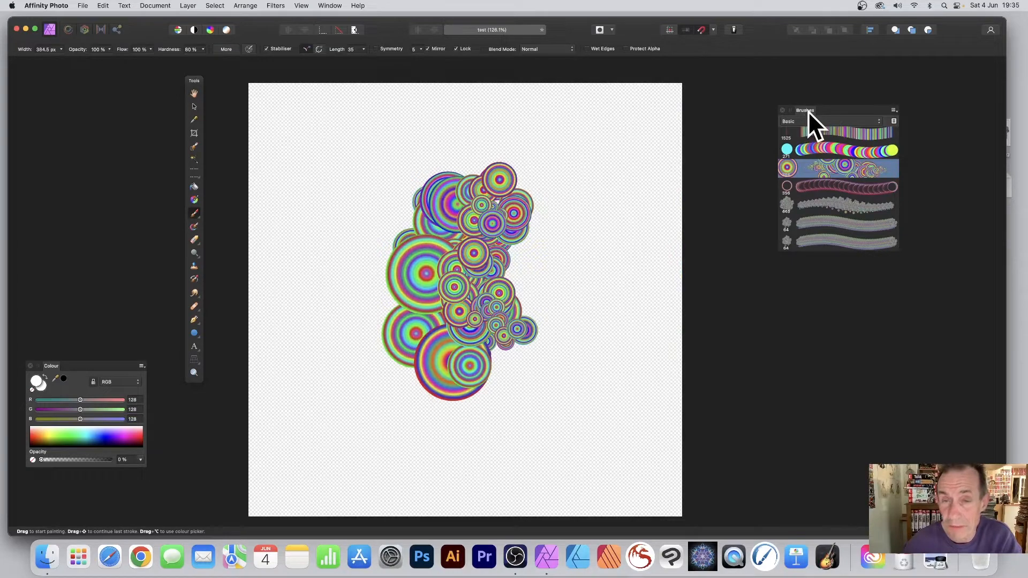
left_click(893, 110)
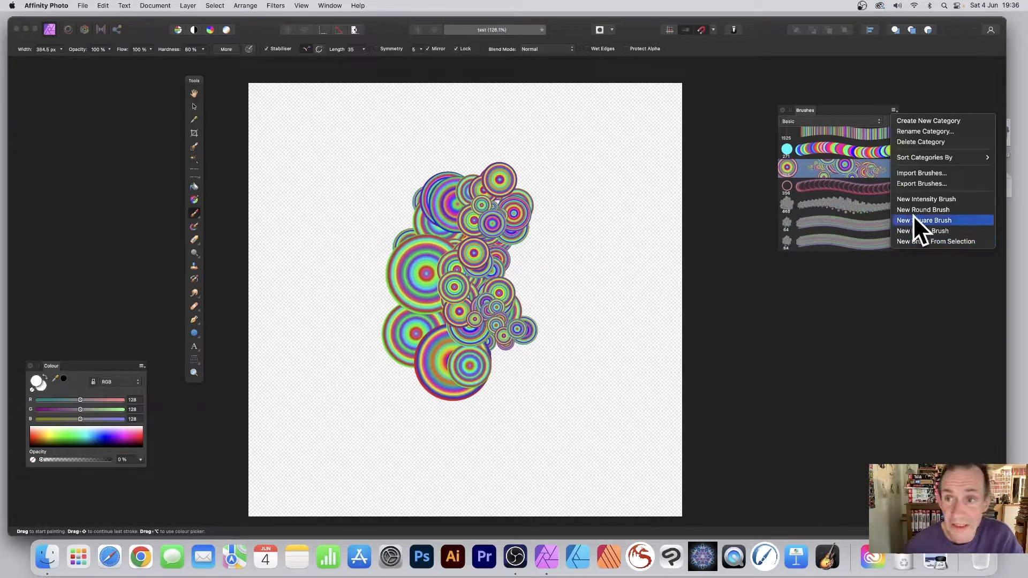
left_click(759, 24)
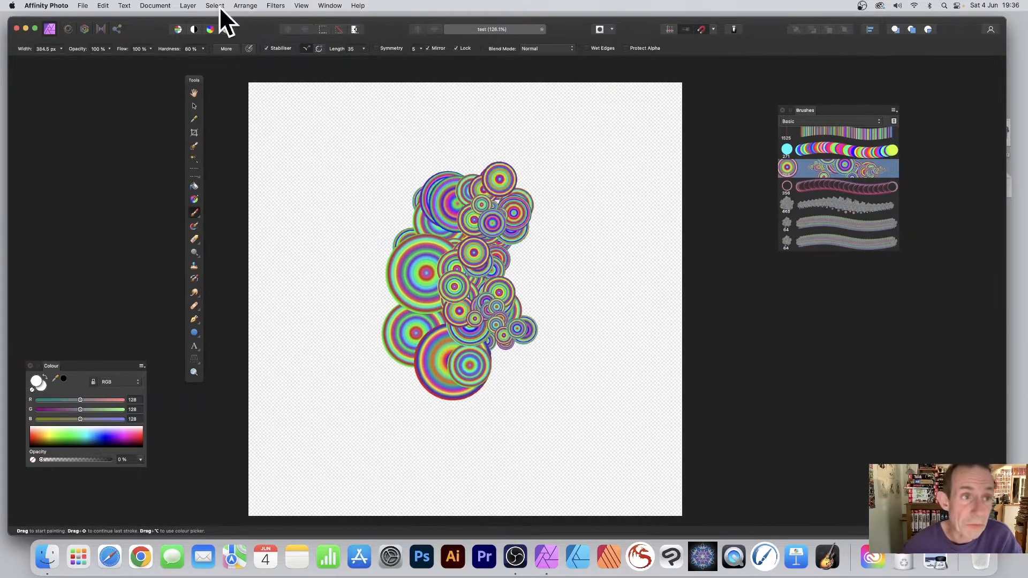
Export the painted cluster as a PNG with the area set to Selection Only, replacing test.png on the Desktop
left_click(83, 5)
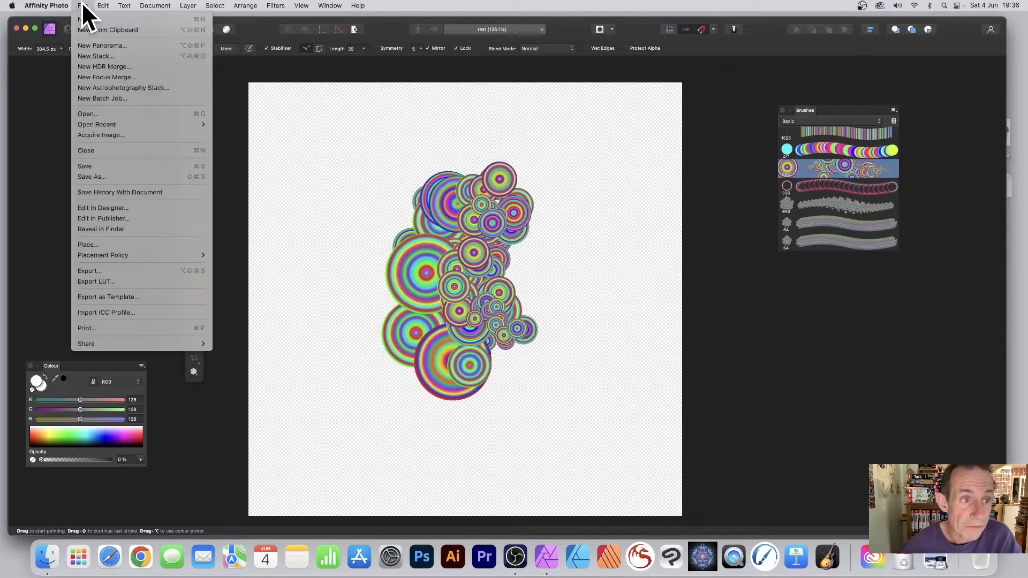
left_click(104, 270)
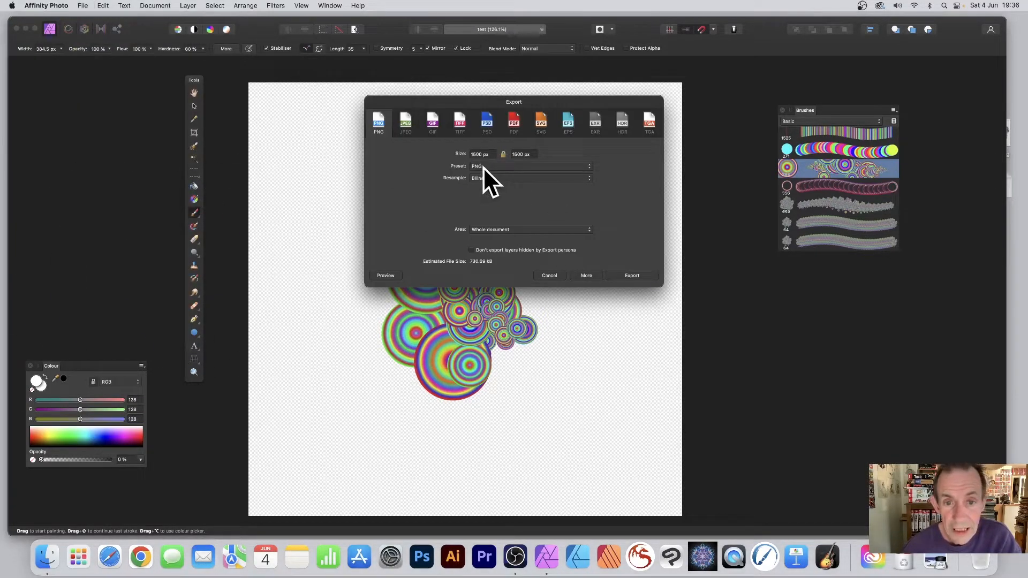
left_click(505, 233)
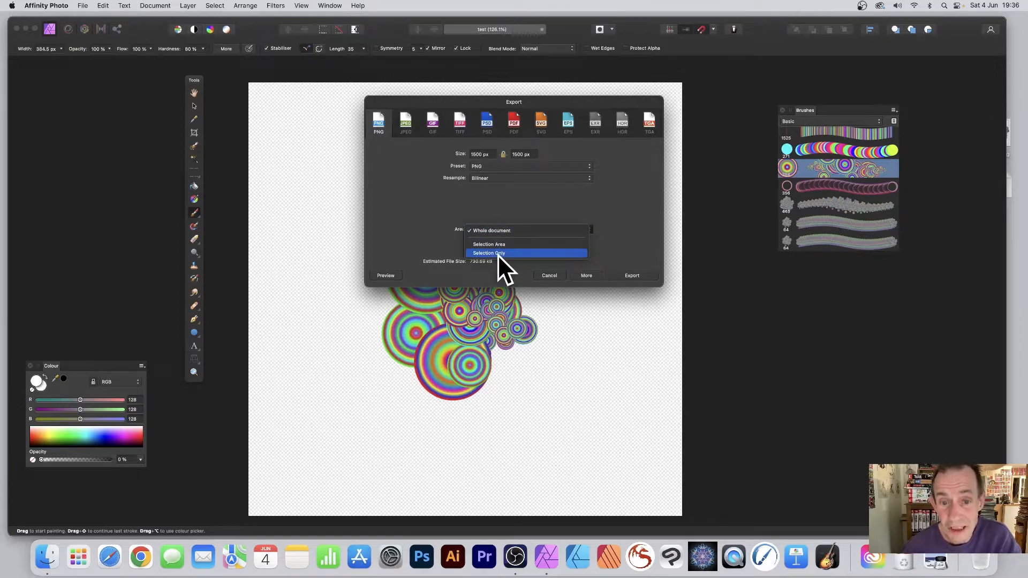
left_click(497, 254)
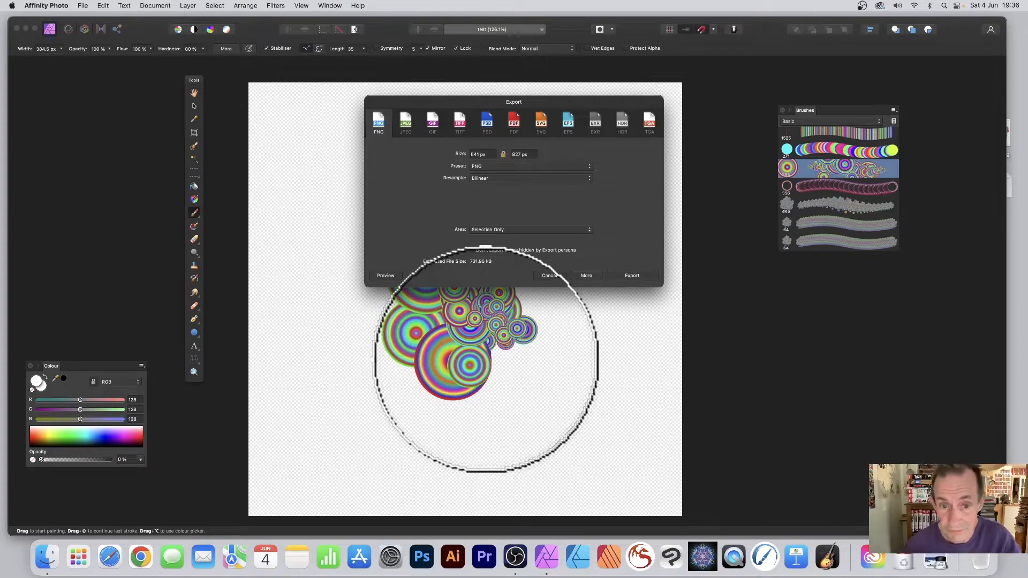
left_click(633, 275)
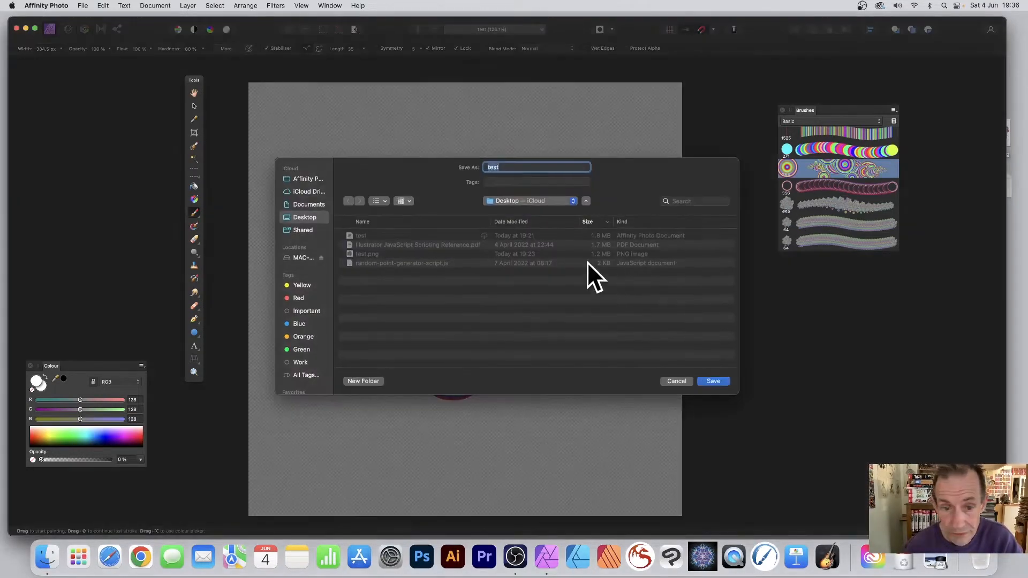
left_click(365, 253)
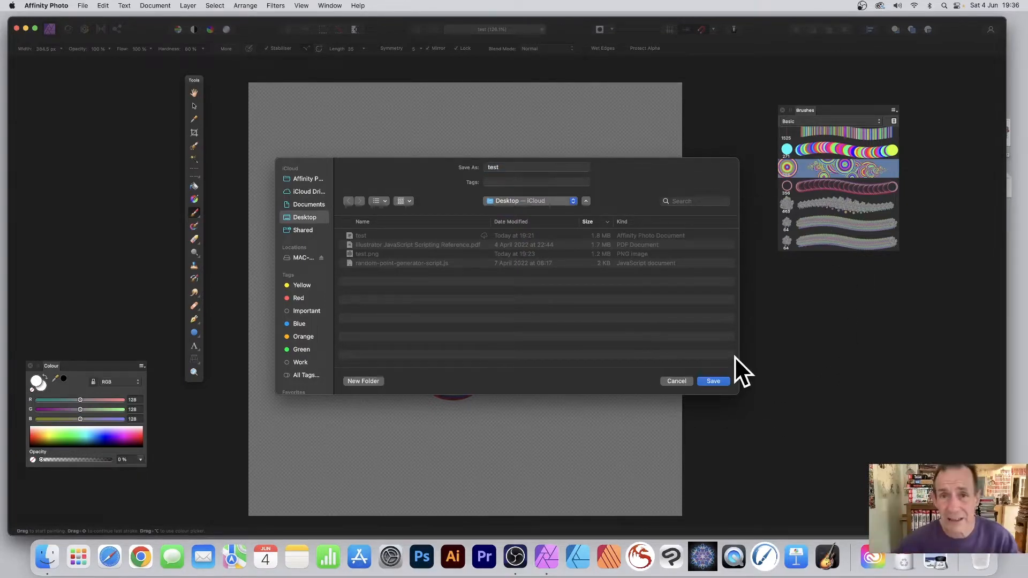
left_click(714, 381)
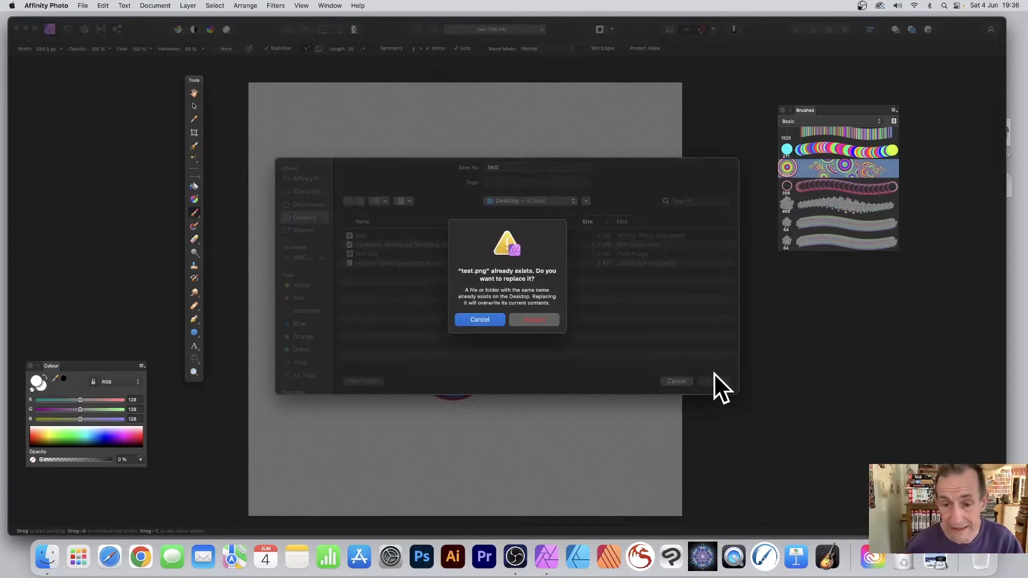
left_click(533, 320)
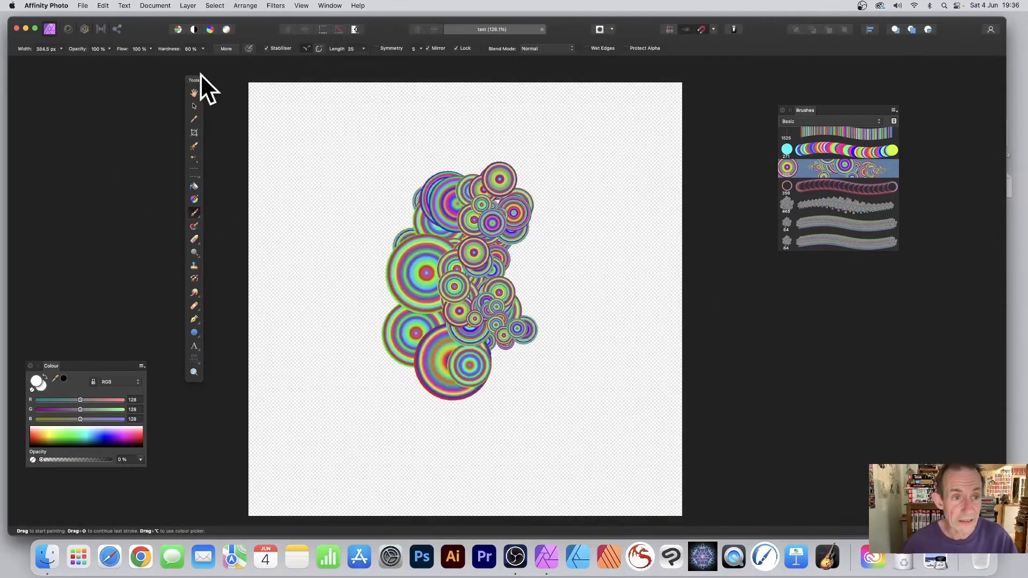
Delete the painted circle cluster from the canvas and switch back to the Paint Brush tool
left_click(194, 106)
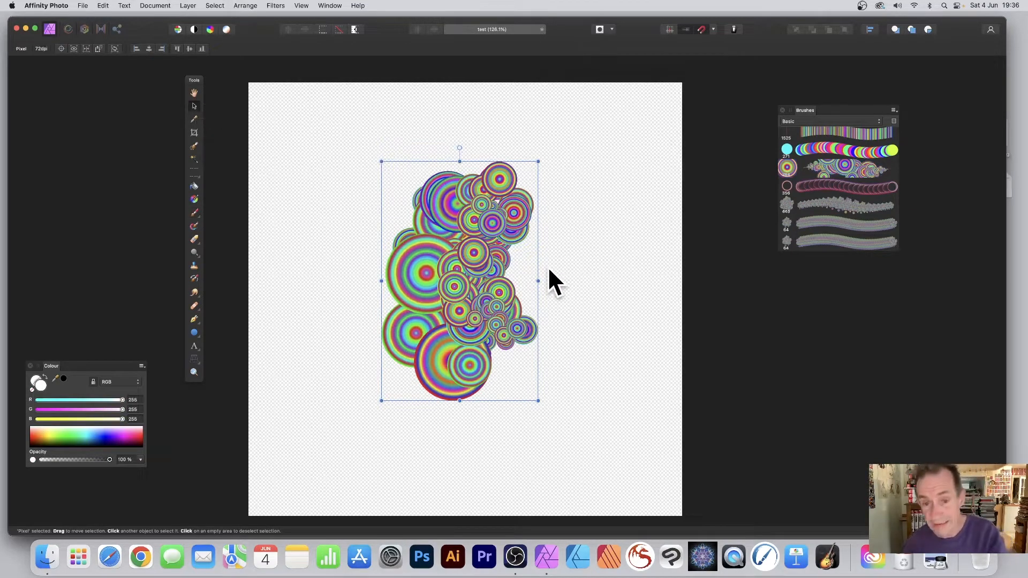
key("Delete")
key("b")
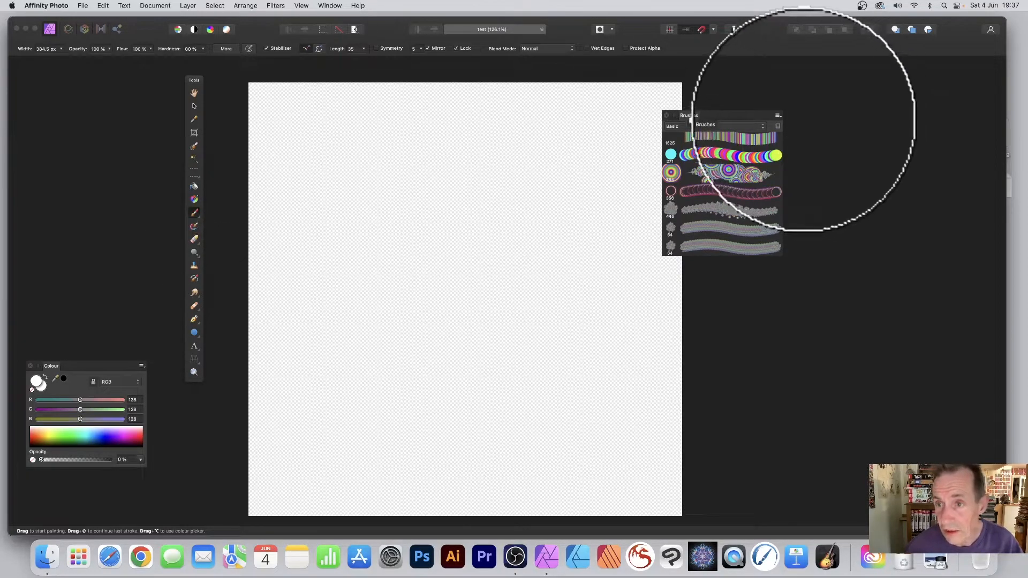
Create a new image brush from test.png on the Desktop in the Basic brush category
left_click(777, 116)
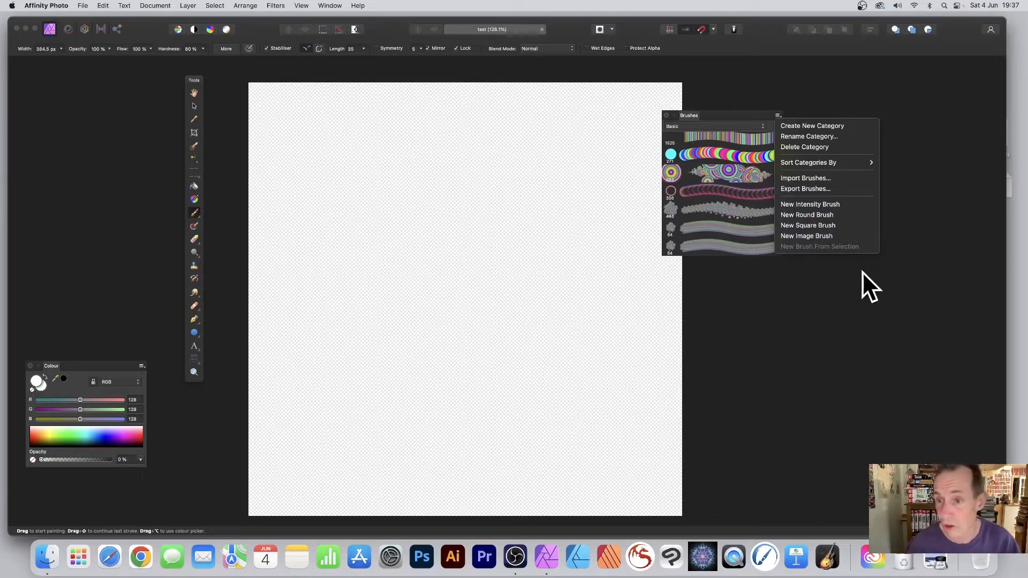
left_click(794, 235)
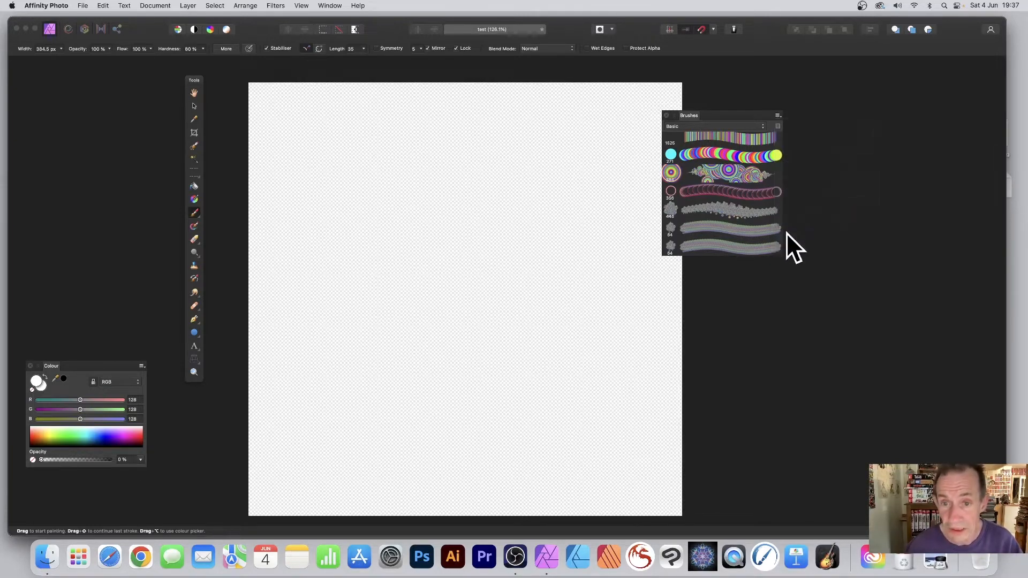
left_click(310, 219)
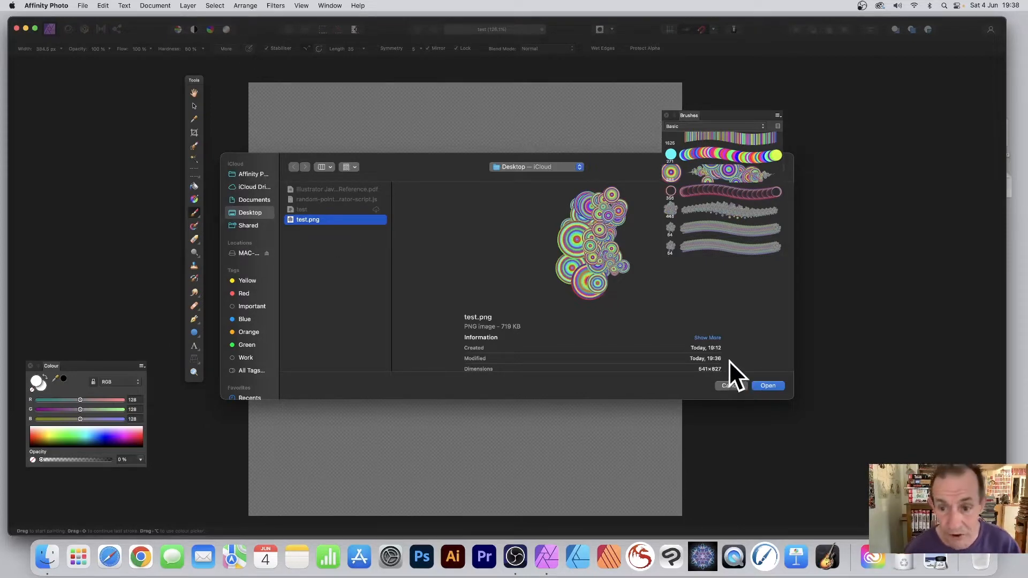
left_click(766, 385)
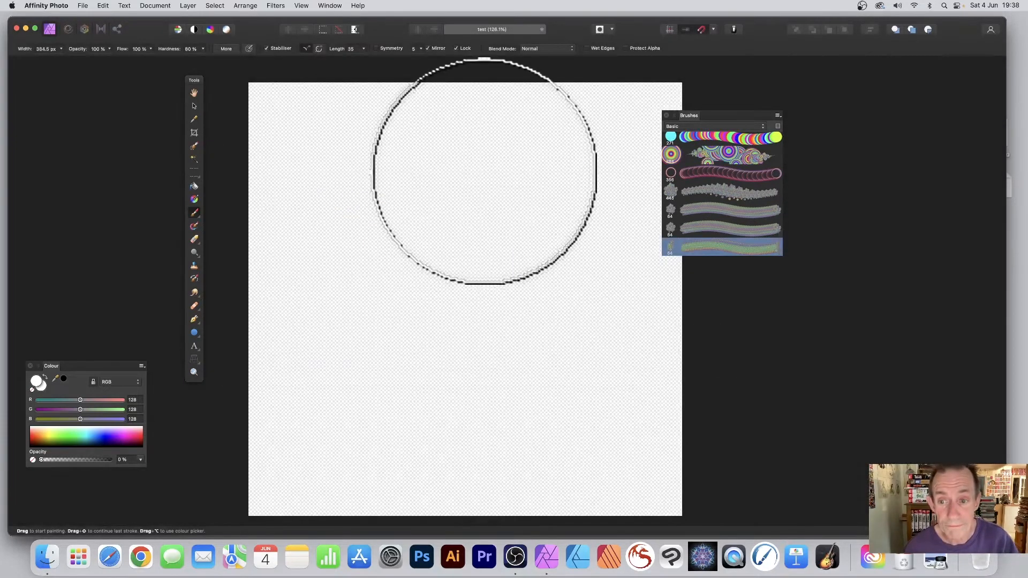
Set the new image brush's size jitter to 78% and its size to 170.5 px
double_click(671, 246)
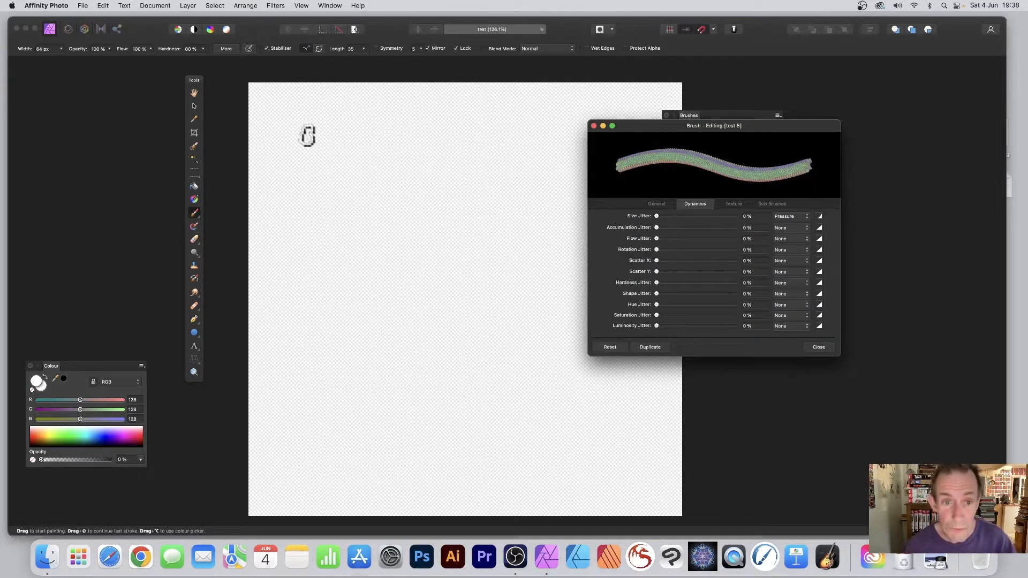
mouse_move(664, 215)
left_mouse_down()
mouse_move(720, 216)
mouse_move(656, 218)
mouse_move(717, 219)
mouse_move(700, 217)
left_mouse_up()
left_click(657, 204)
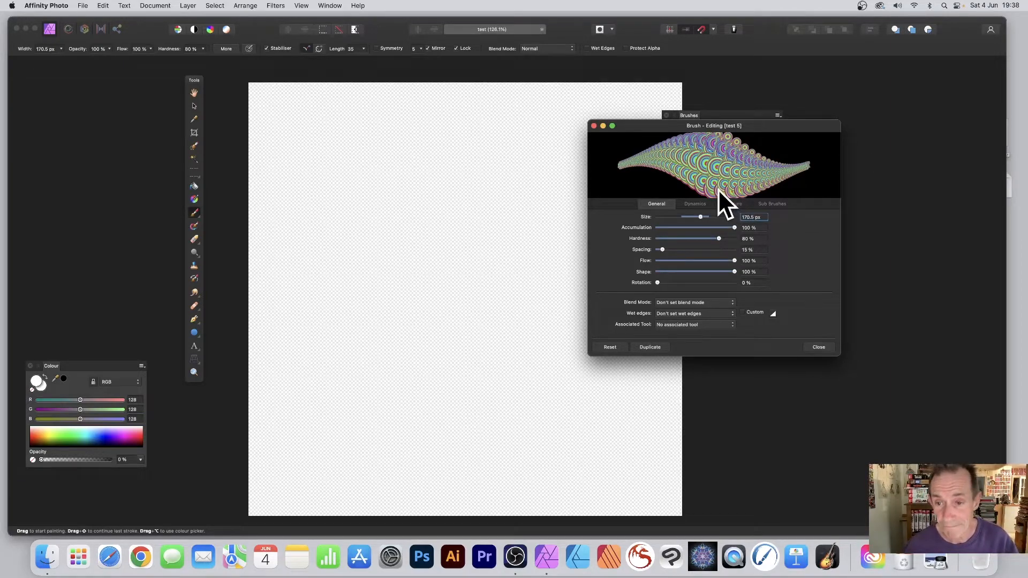
Give the new brush a Scatter X of 240%, a Scatter Y of 286% and a spacing of 4%
left_click(696, 205)
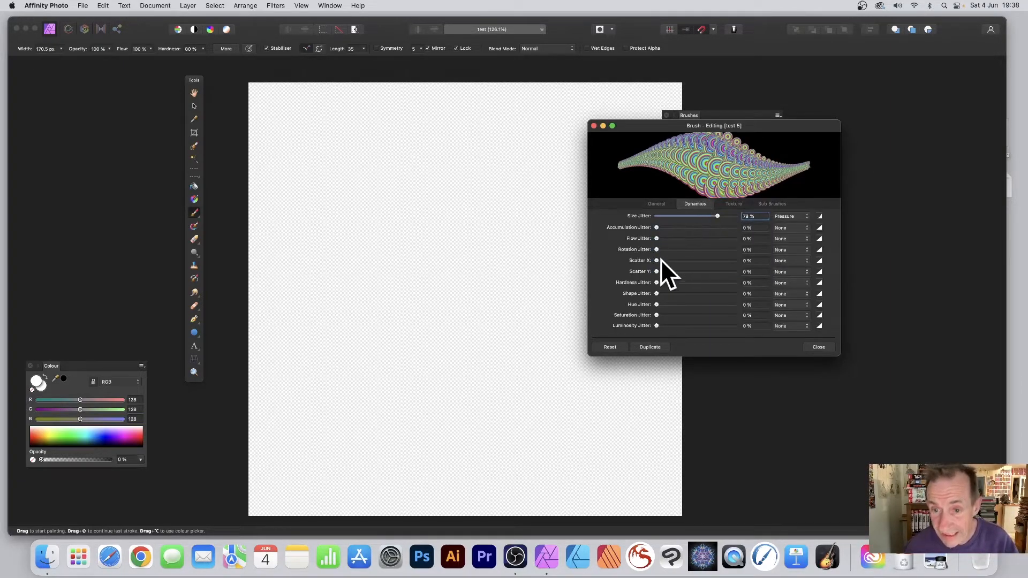
mouse_move(660, 259)
left_mouse_down()
mouse_move(703, 260)
mouse_move(712, 272)
left_mouse_up()
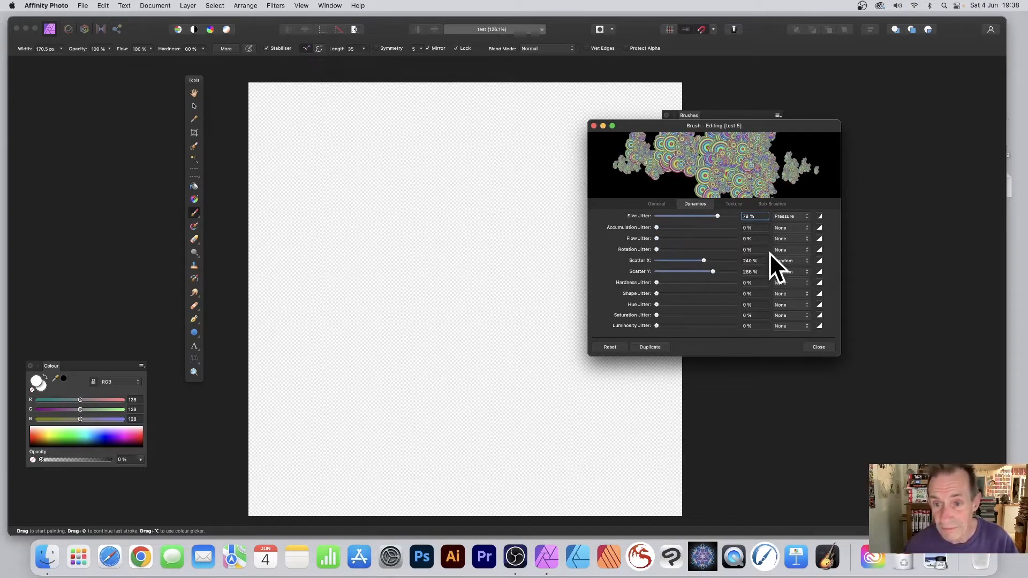
left_click(668, 204)
left_click_drag(662, 248, 657, 247)
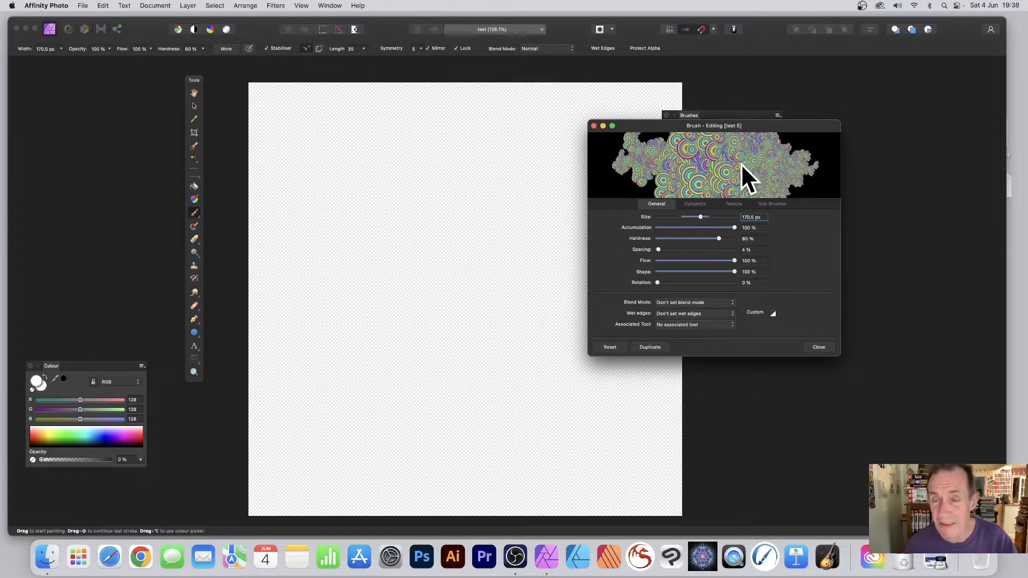
left_click(819, 347)
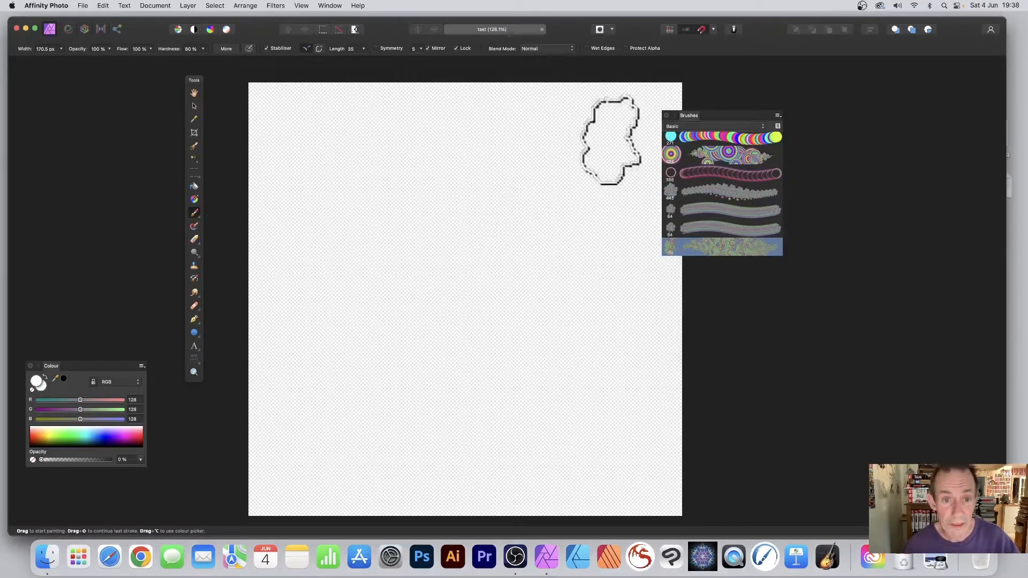
Paint over most of the empty canvas with the new scattered circle-cluster brush
mouse_move(308, 140)
left_mouse_down()
mouse_move(315, 121)
mouse_move(525, 117)
mouse_move(616, 129)
mouse_move(567, 235)
mouse_move(632, 278)
mouse_move(470, 428)
mouse_move(300, 300)
mouse_move(402, 134)
left_mouse_up()
left_click_drag(514, 230, 805, 246)
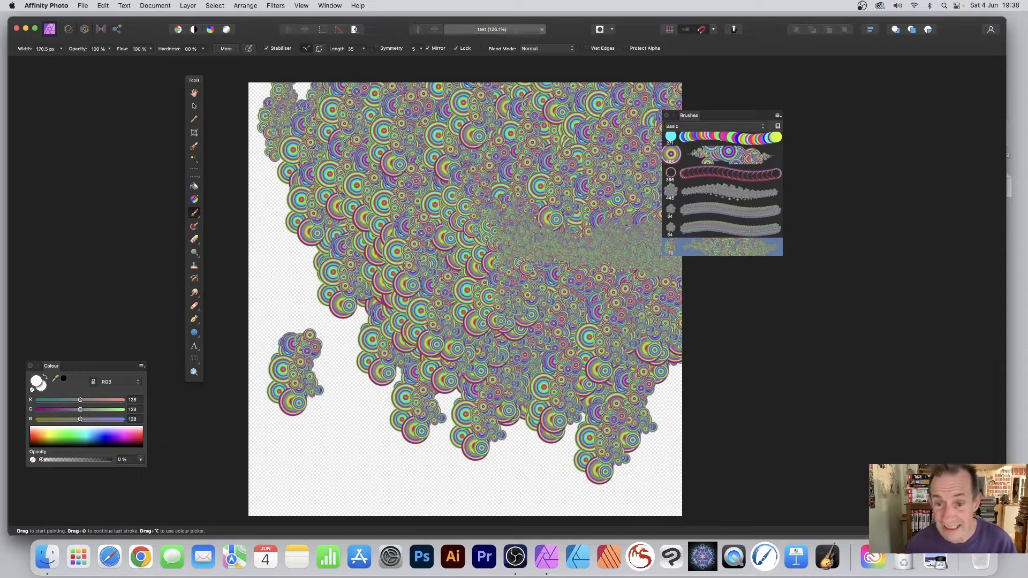
Set the new circle-cluster brush's rotation jitter to 99%
double_click(719, 247)
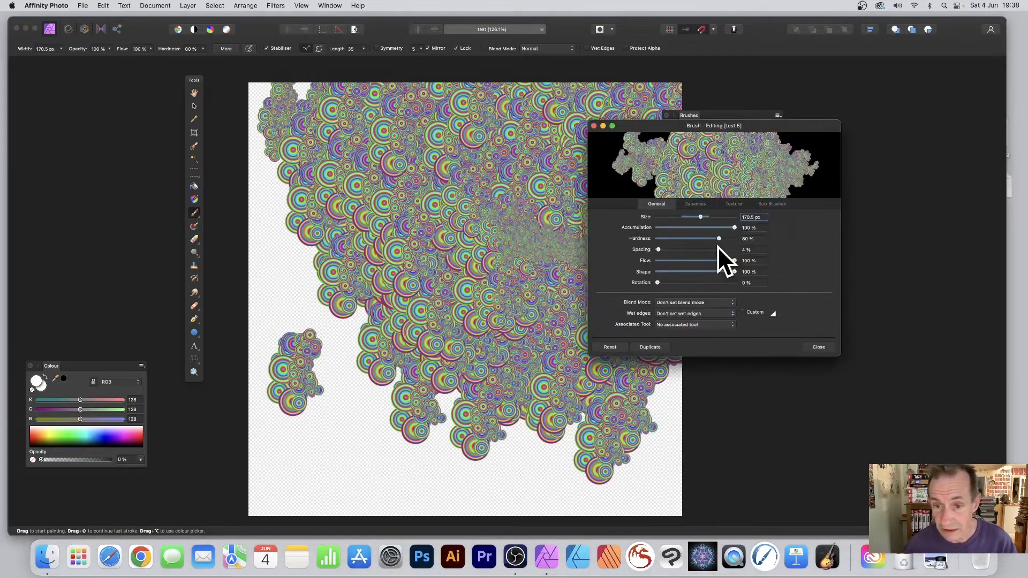
left_click(693, 204)
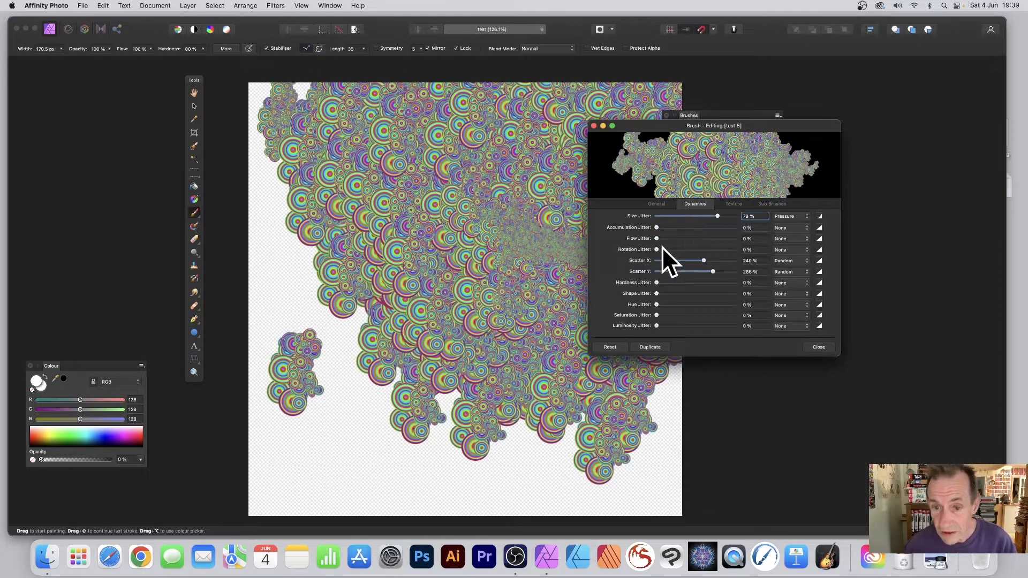
left_click_drag(670, 249, 736, 252)
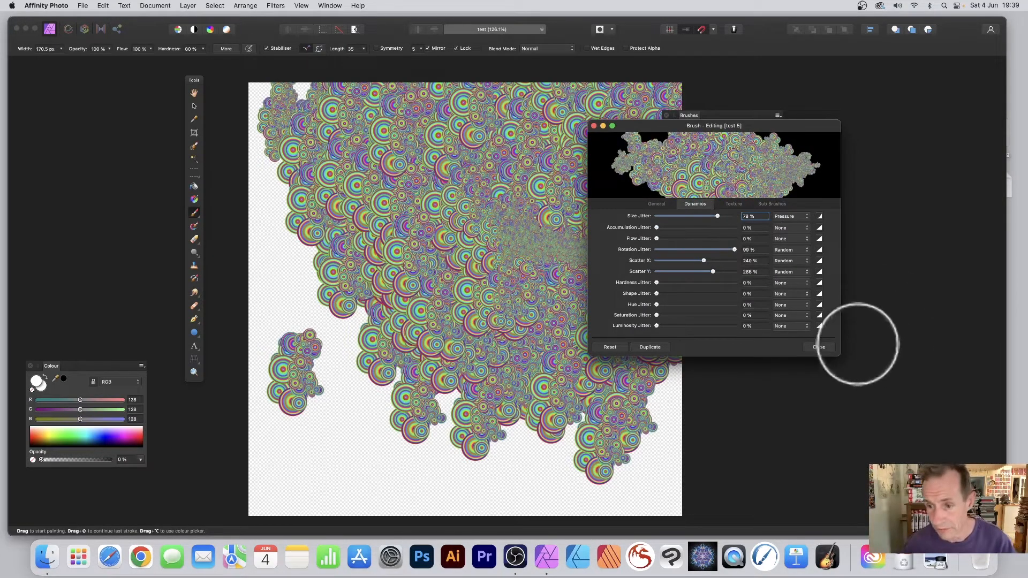
left_click(825, 348)
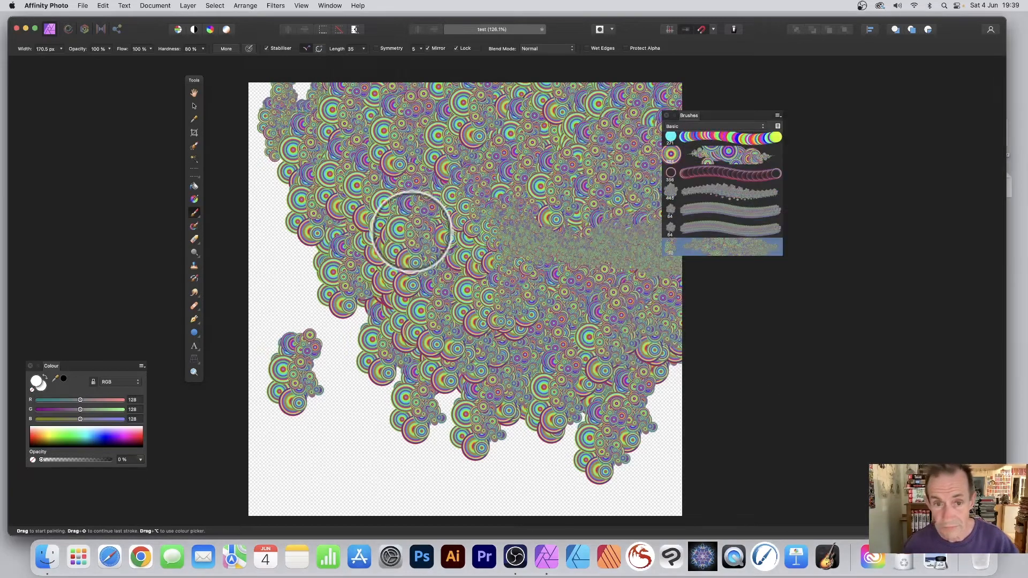
Fill the whole canvas with strokes of the rotated circle-cluster brush and switch to the Move tool
mouse_move(455, 257)
left_mouse_down()
mouse_move(567, 172)
mouse_move(631, 300)
mouse_move(578, 386)
mouse_move(434, 450)
mouse_move(311, 342)
mouse_move(289, 161)
mouse_move(332, 299)
mouse_move(300, 203)
mouse_move(299, 471)
mouse_move(455, 375)
mouse_move(398, 154)
left_mouse_up()
key("v")
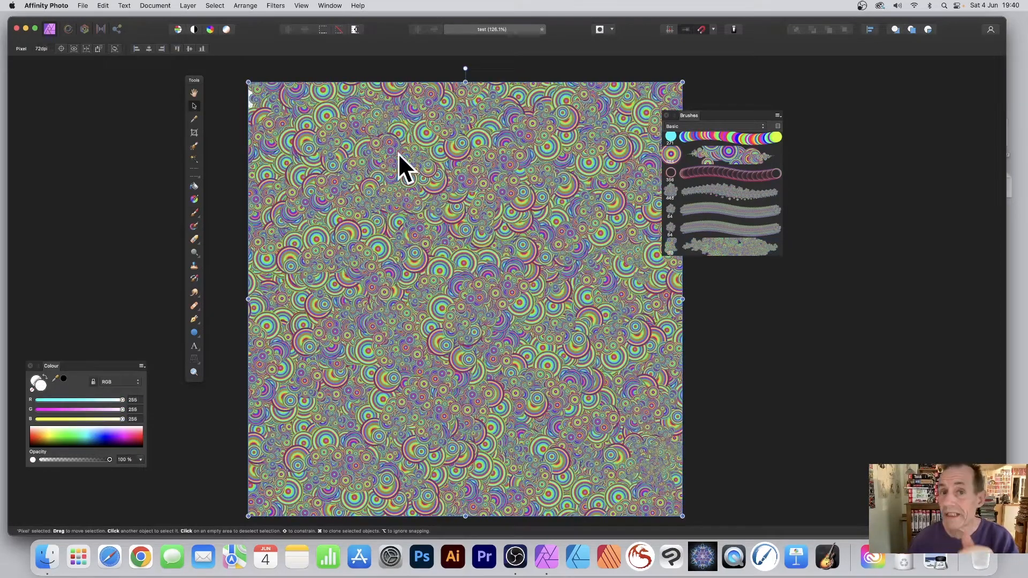
Start the Deform distortion filter on the pattern layer and set its linear constraints to Similarity
left_click(276, 5)
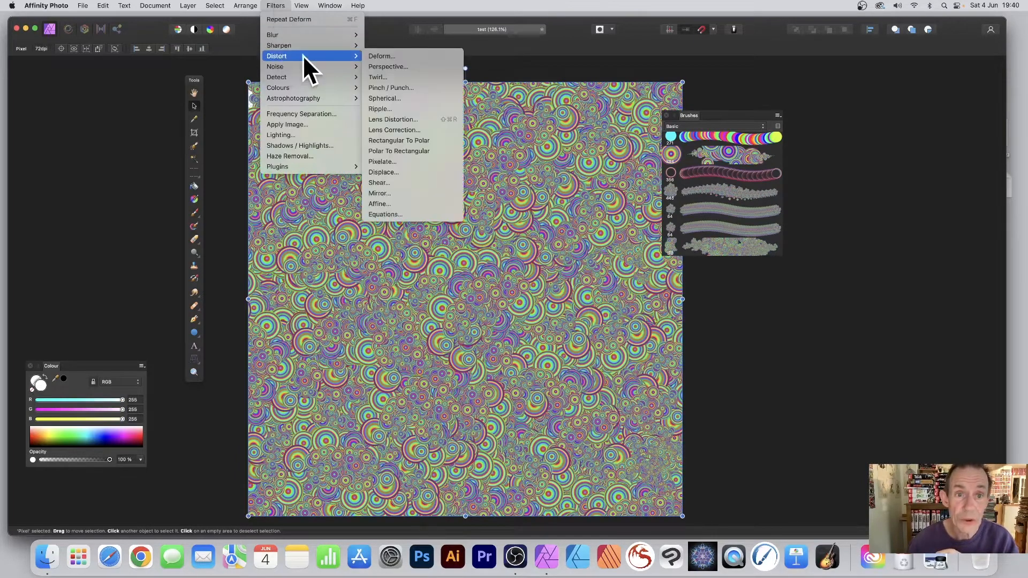
left_click(410, 56)
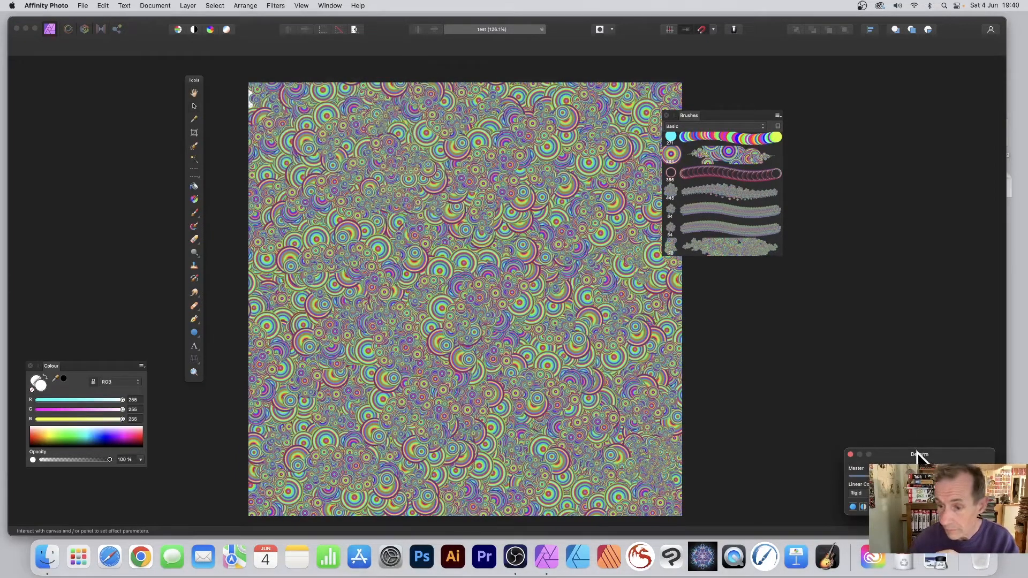
left_click_drag(916, 452, 450, 239)
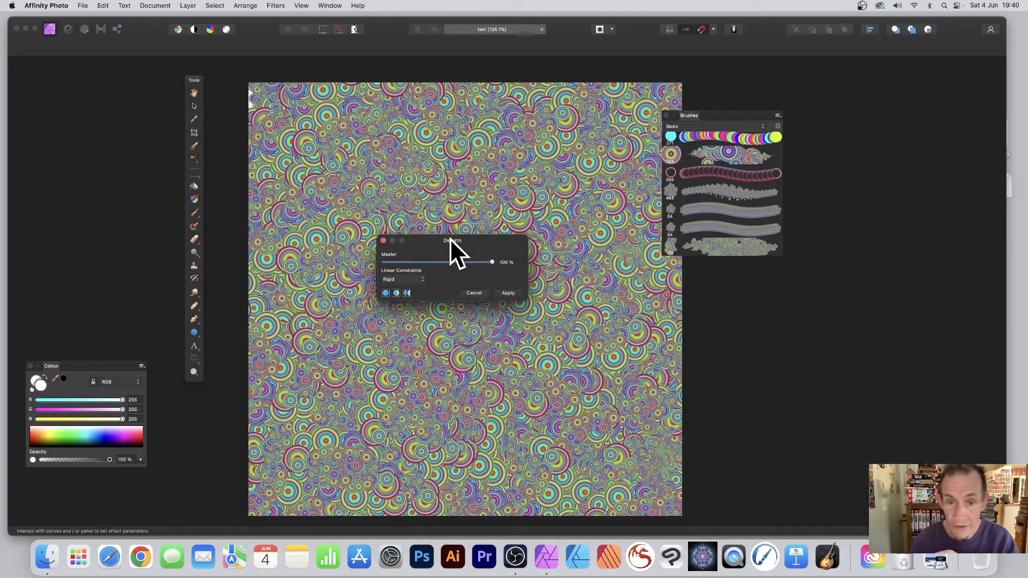
left_click(406, 280)
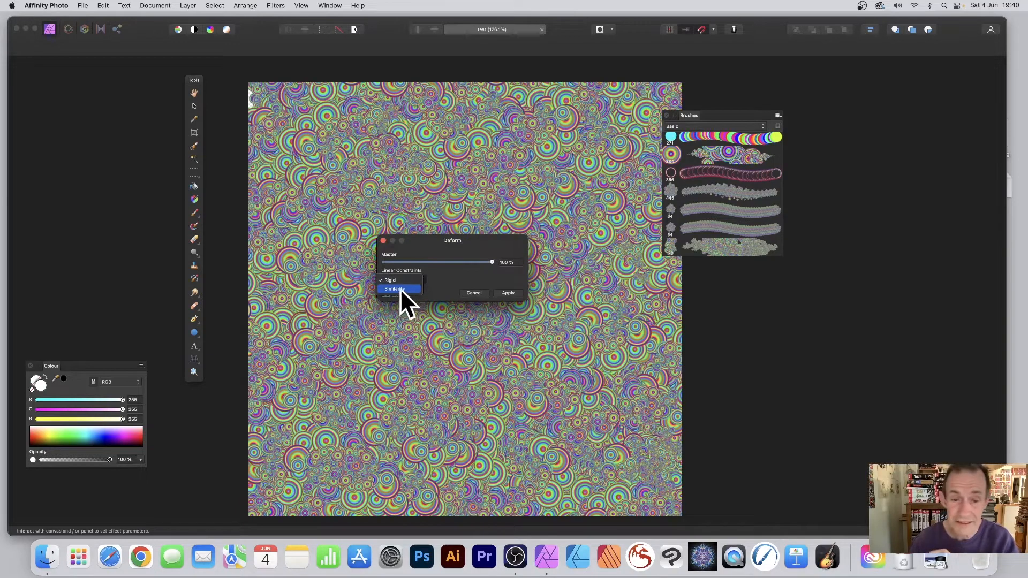
left_click(403, 288)
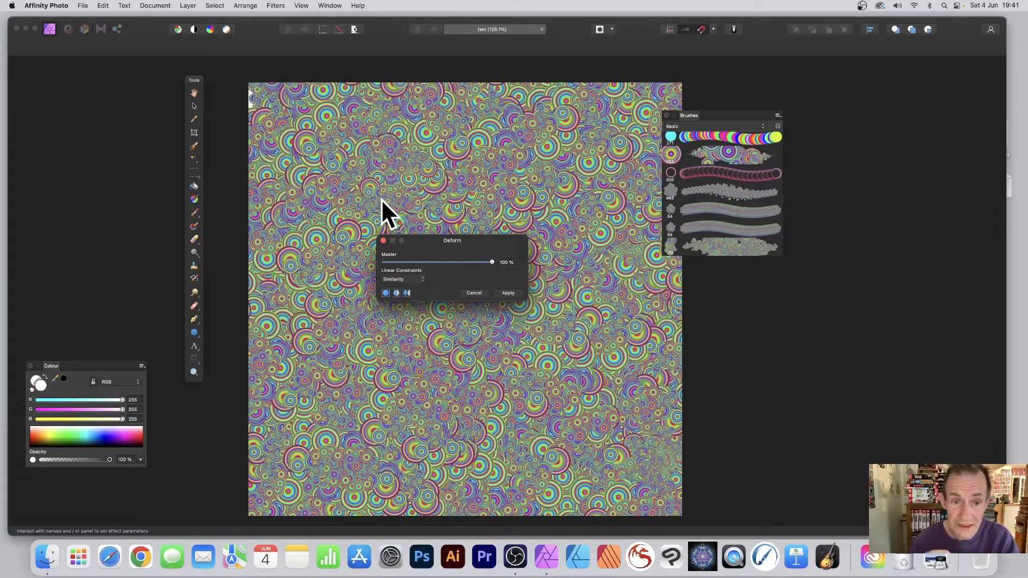
Place six deform points in a ring around the centre of the circle pattern
left_click(376, 182)
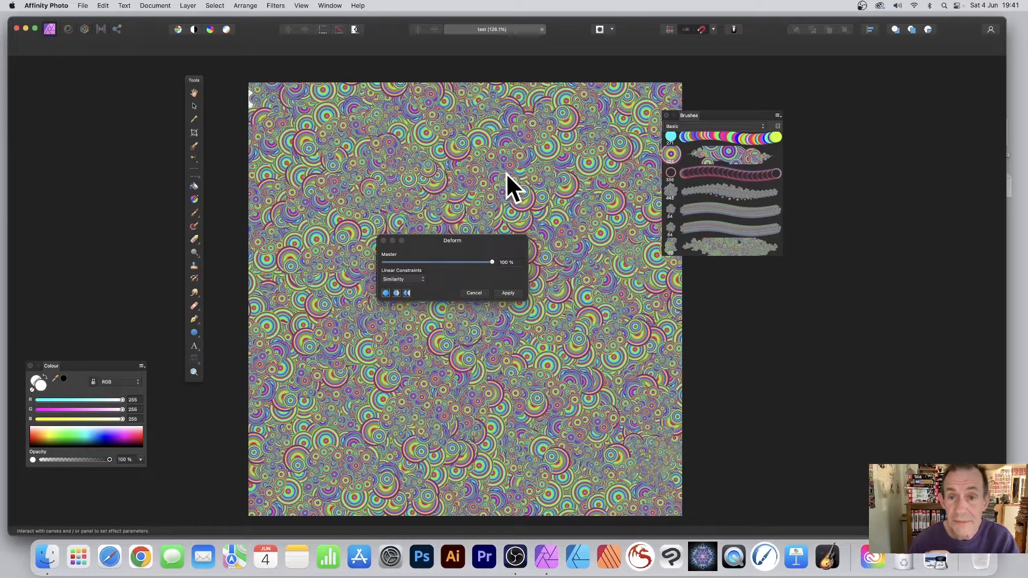
left_click(492, 187)
left_click(584, 249)
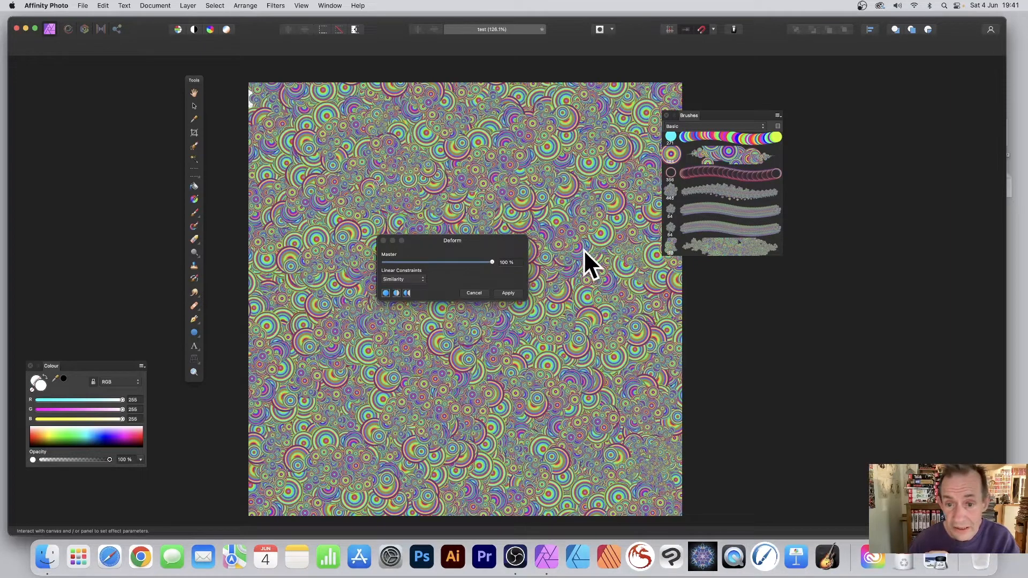
left_click(540, 346)
left_click(390, 349)
left_click(326, 238)
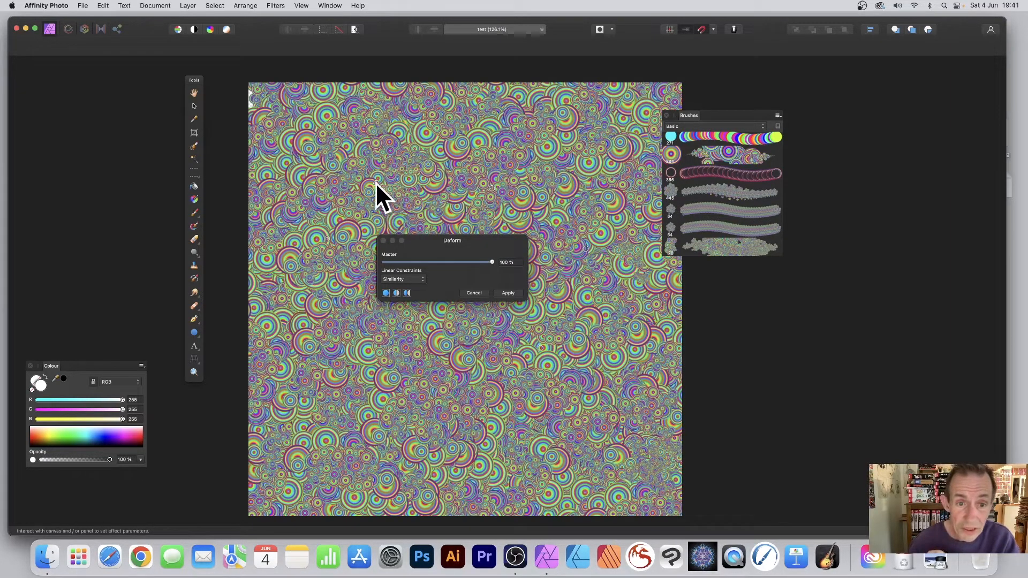
Pull four deform points outward toward and beyond the four corners of the canvas to stretch the pattern
left_click_drag(375, 182, 126, 14)
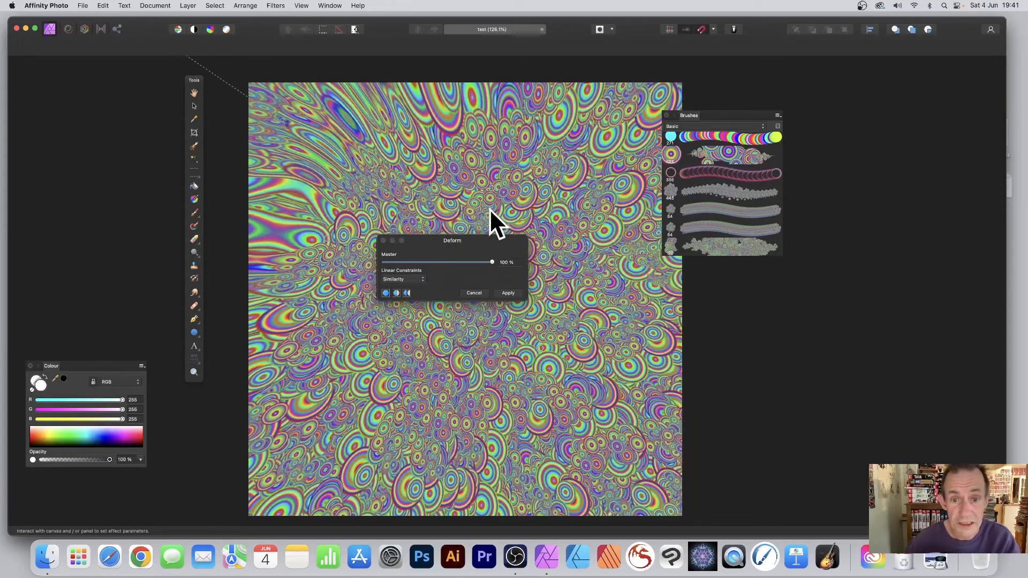
left_click_drag(442, 210, 710, 86)
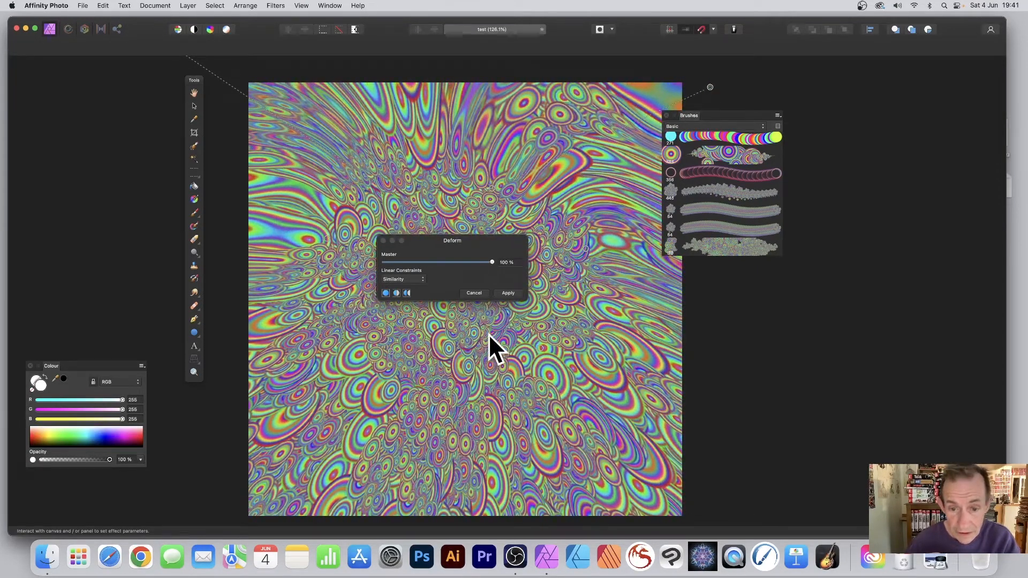
left_click_drag(488, 334, 682, 514)
left_click_drag(464, 333, 222, 437)
Add a deform point near the canvas centre, pull it downward and slightly right, and apply the deformation
mouse_move(462, 241)
left_mouse_down()
mouse_move(544, 246)
mouse_move(617, 225)
left_mouse_up()
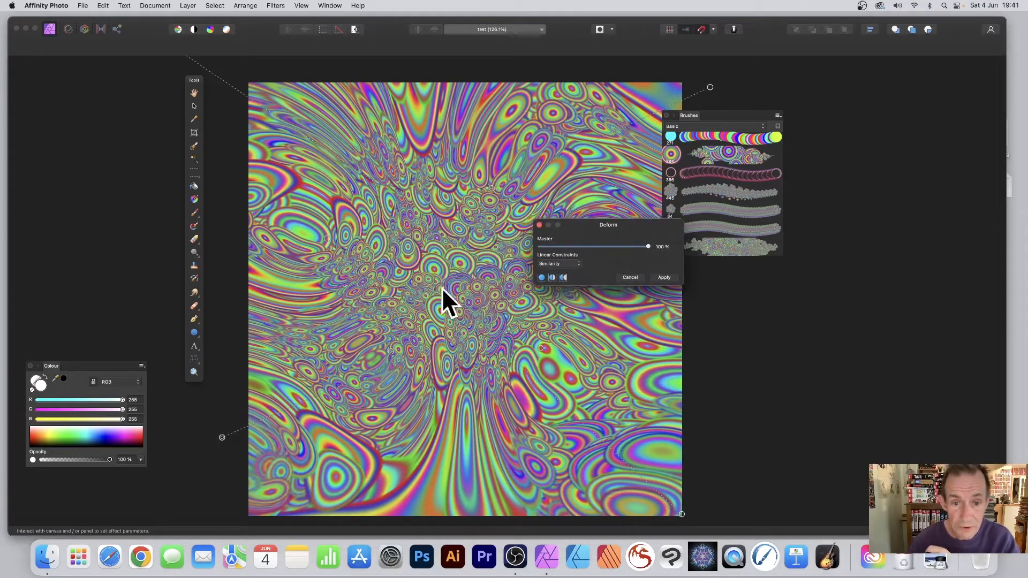
left_click(449, 258)
left_click_drag(449, 258, 481, 344)
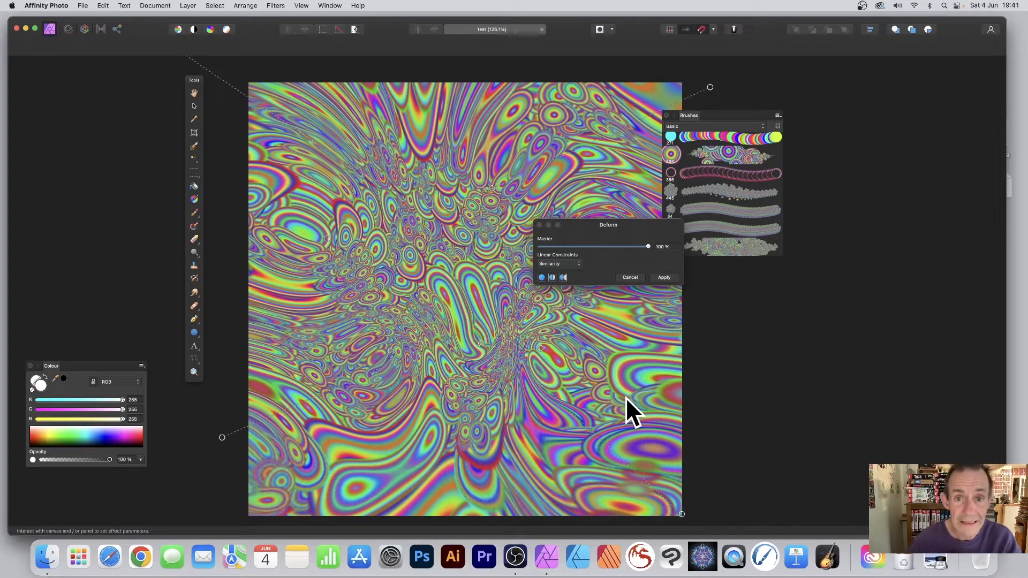
left_click(663, 277)
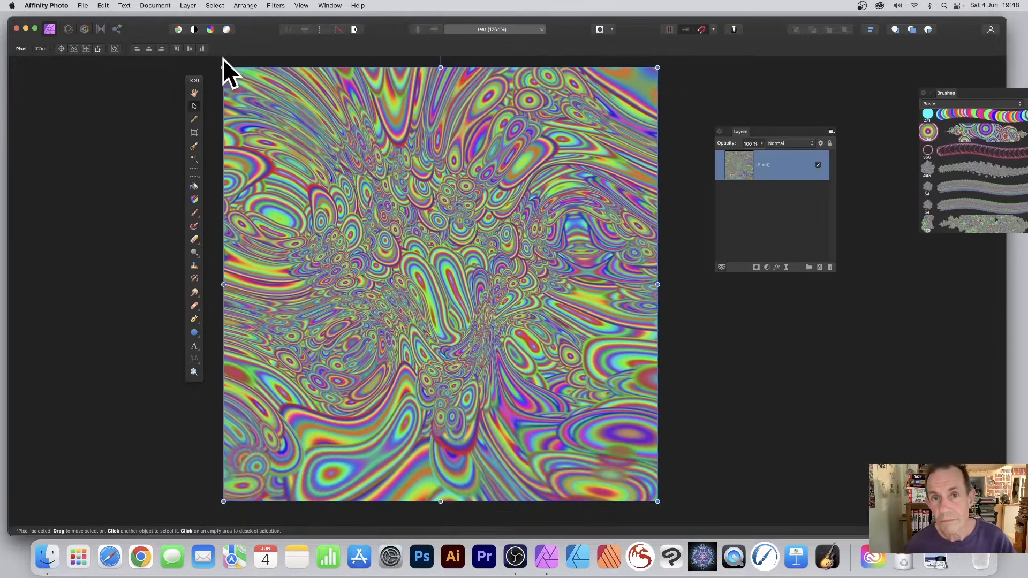
Try repeating the last Deform filter on the already distorted pattern layer
left_click(275, 7)
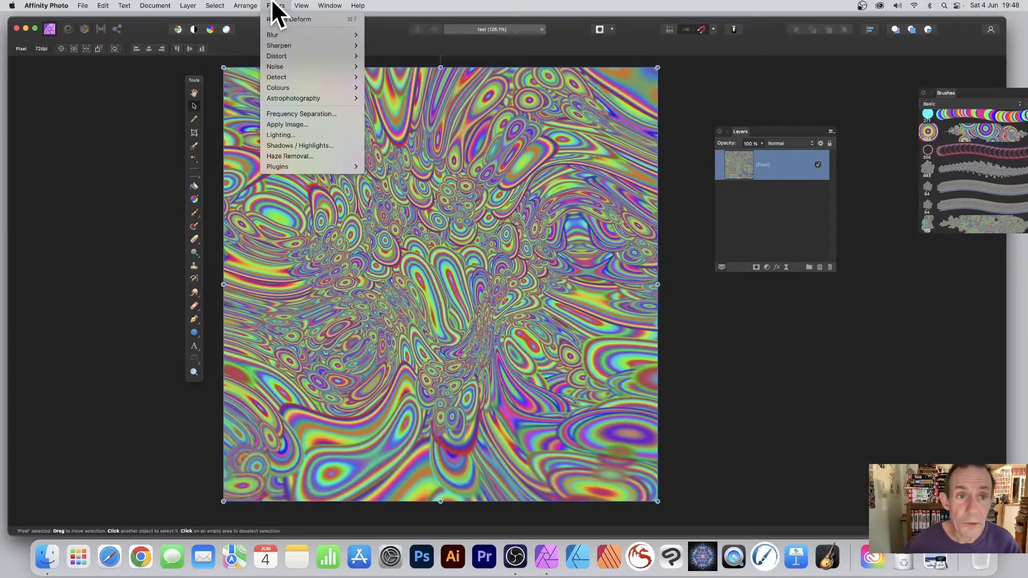
left_click(291, 19)
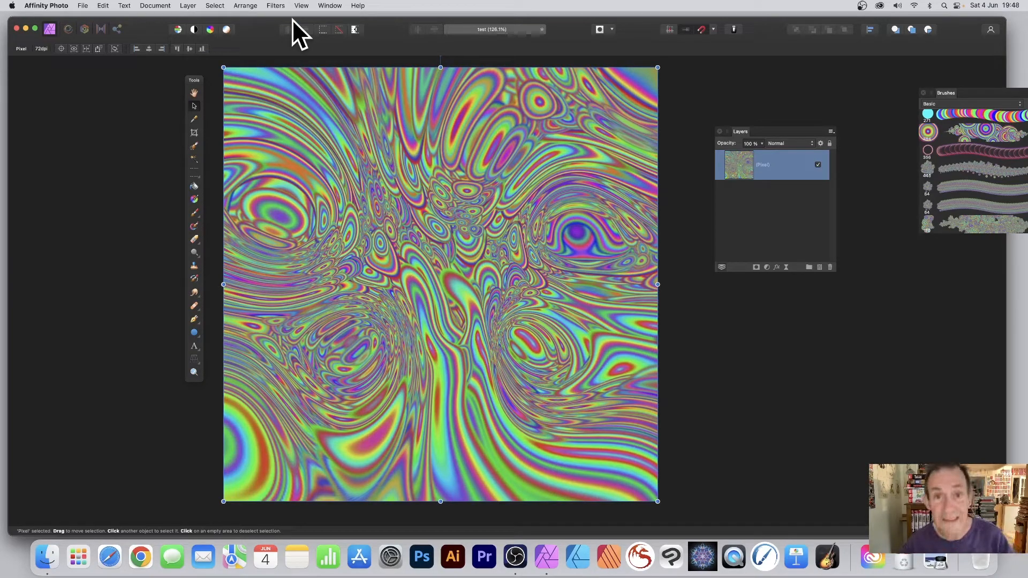
key("super+f")
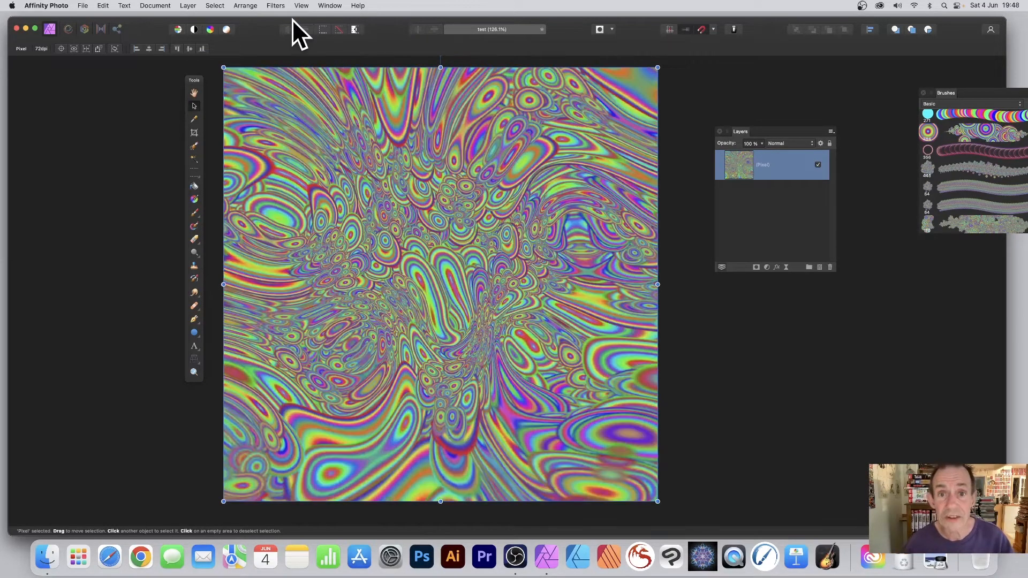
Select the midtones of the distorted pattern layer by tonal range
left_click(215, 6)
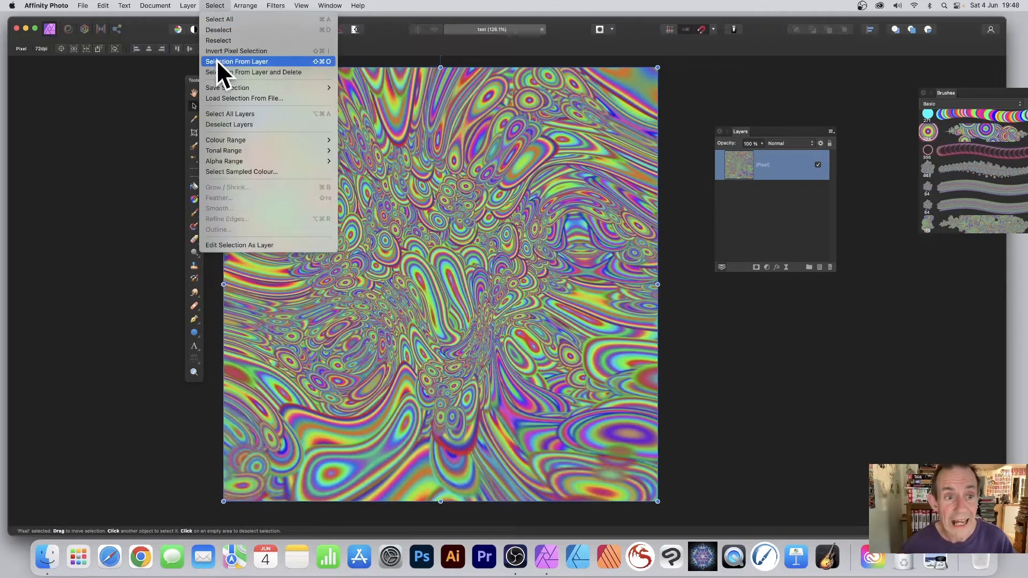
mouse_move(220, 150)
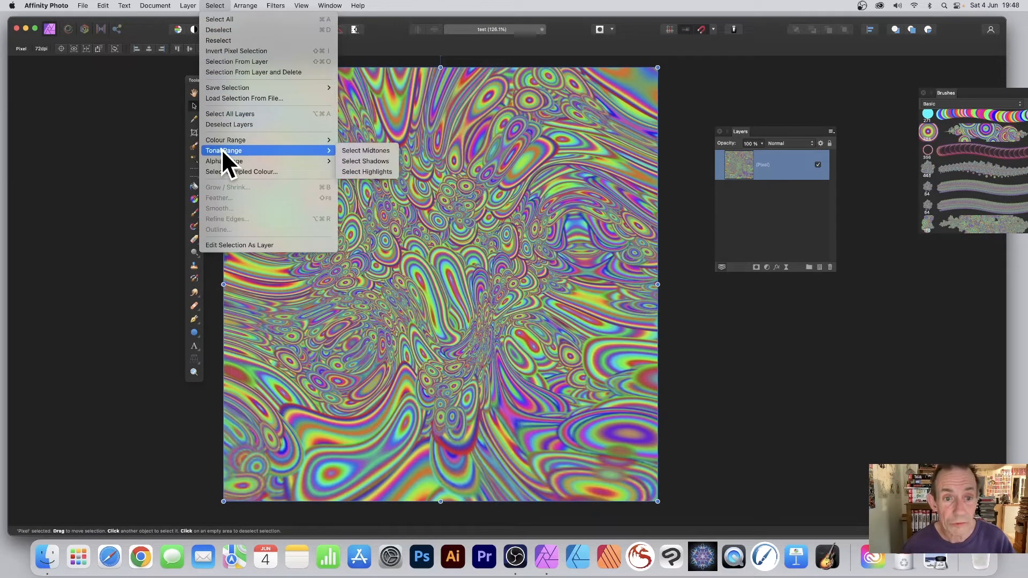
left_click(355, 150)
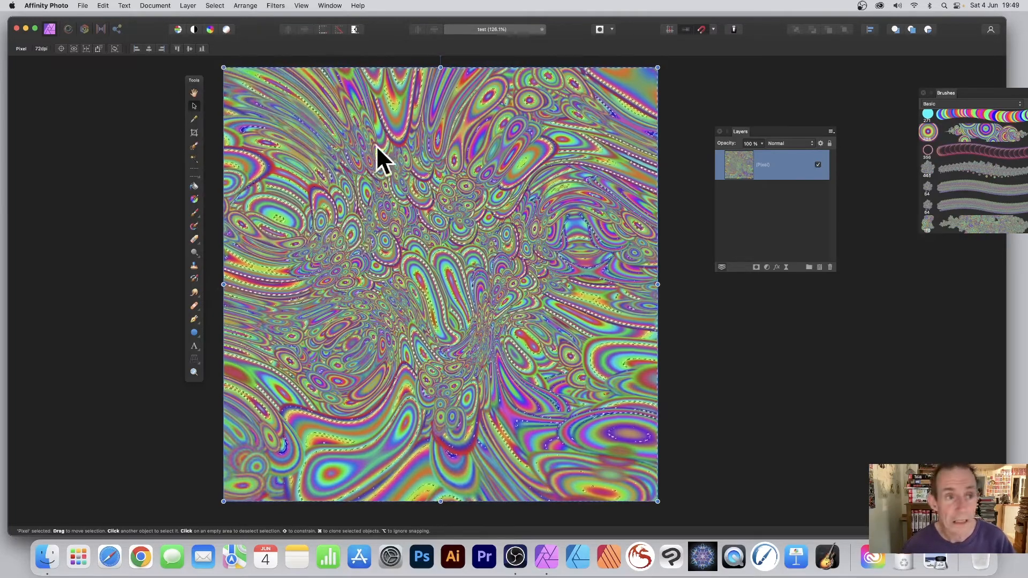
Copy the selected midtones onto a new layer above the original and clear the pixel selection
left_click(102, 5)
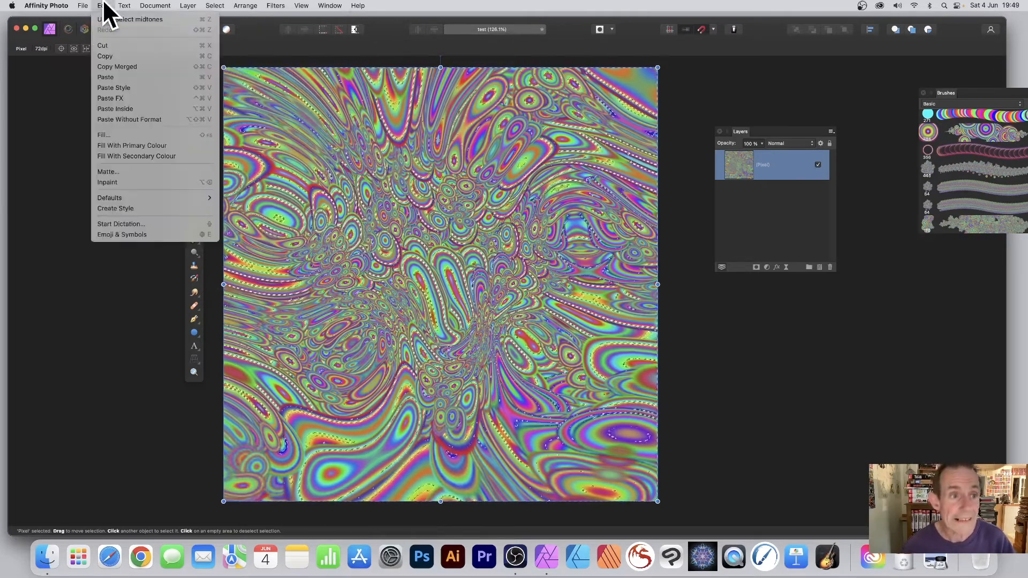
left_click(104, 56)
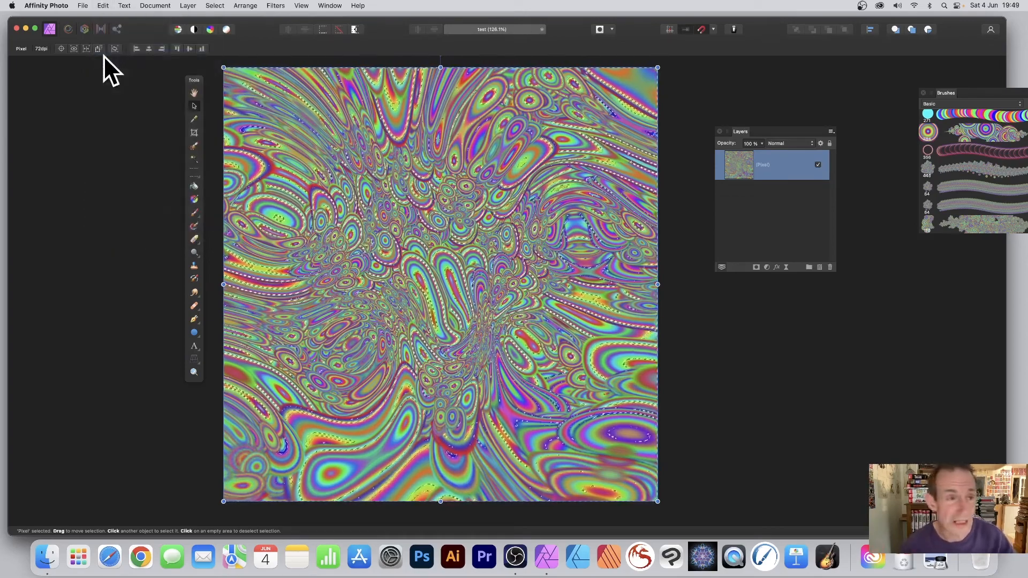
left_click(100, 5)
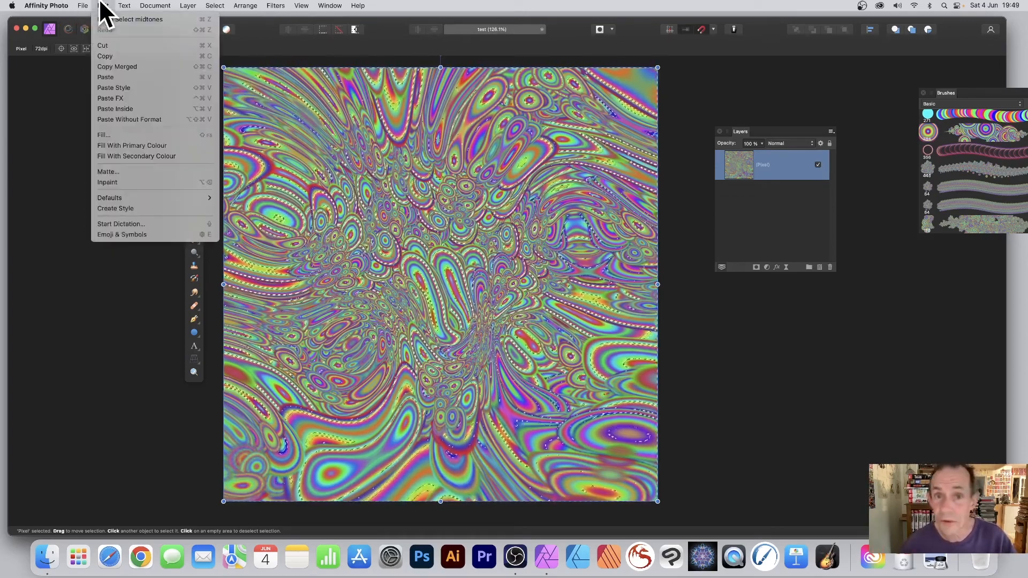
left_click(108, 76)
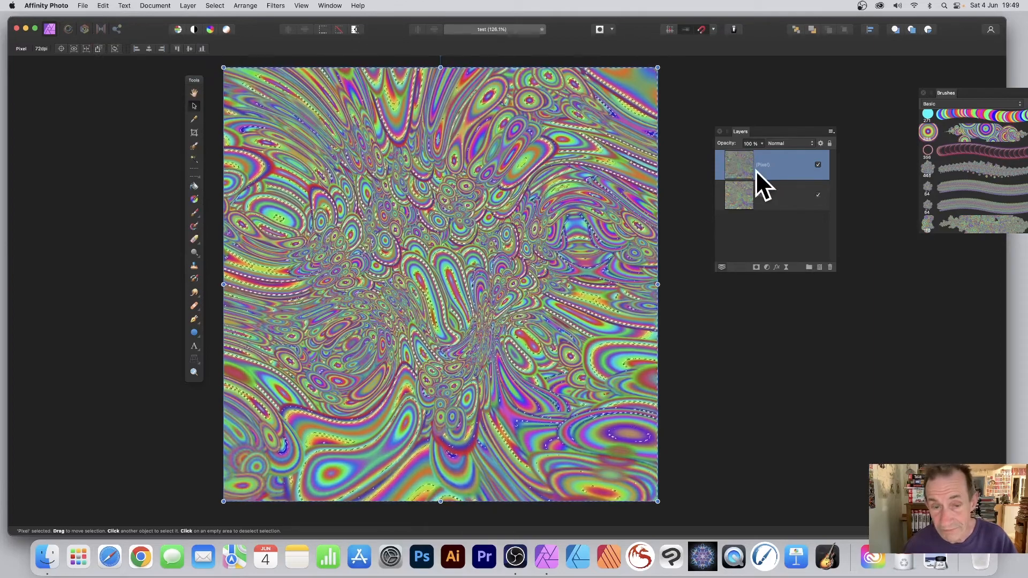
left_click(206, 5)
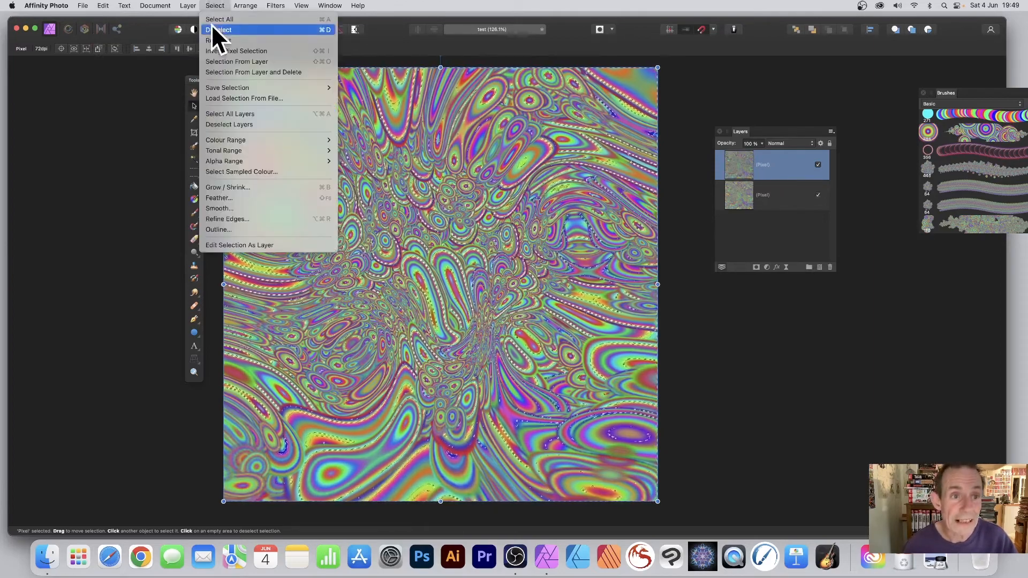
left_click(211, 28)
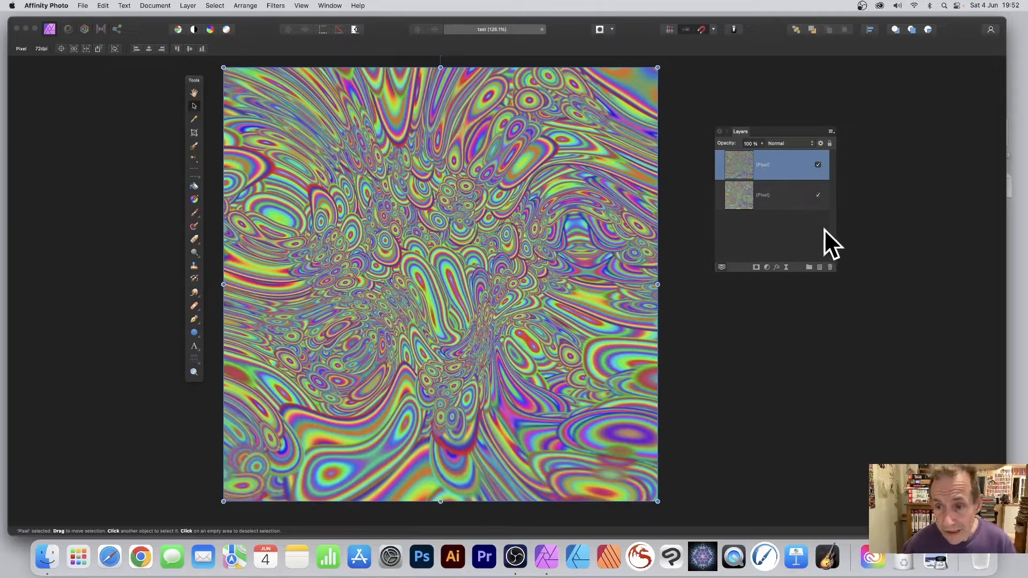
Add a Bevel / Emboss effect to the midtones layer with a 10 px radius, azimuth -42.1° and elevation 0°
left_click(776, 267)
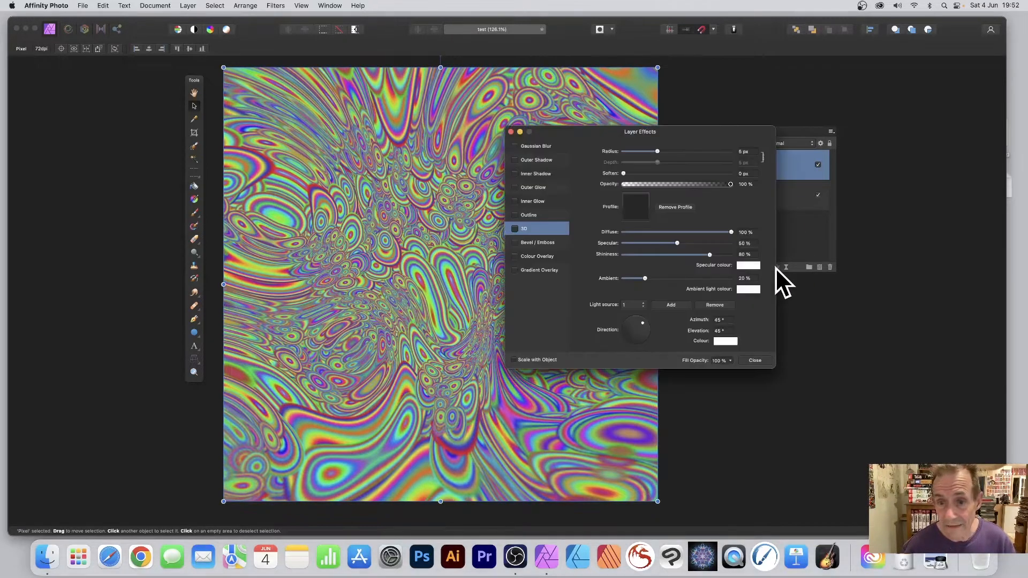
left_click(529, 243)
left_click(514, 242)
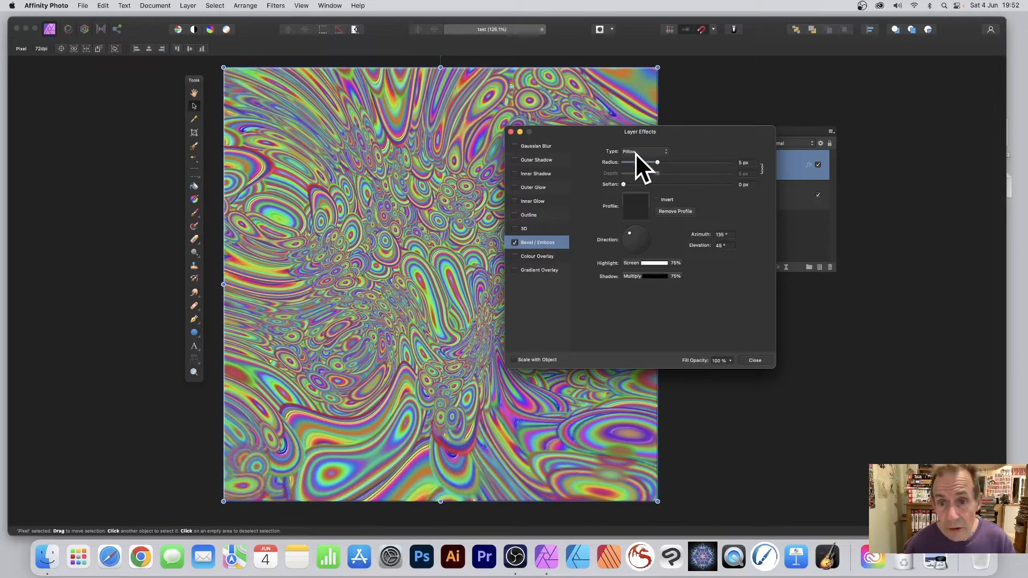
left_click_drag(660, 161, 669, 163)
left_click_drag(632, 230, 653, 254)
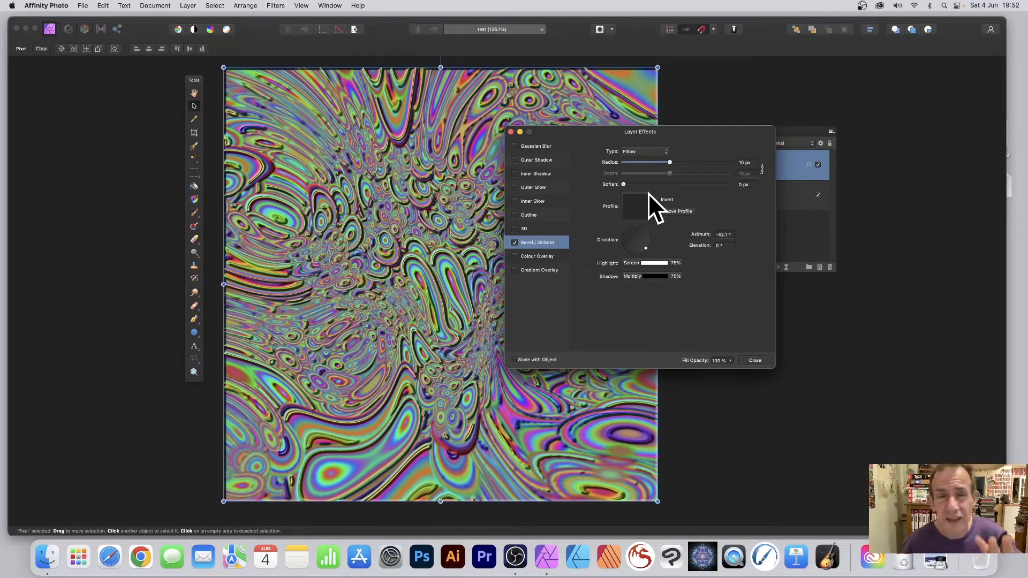
Enable the 3D effect on the midtones layer with a radius of 13.2 px and close the layer effects
left_click(525, 229)
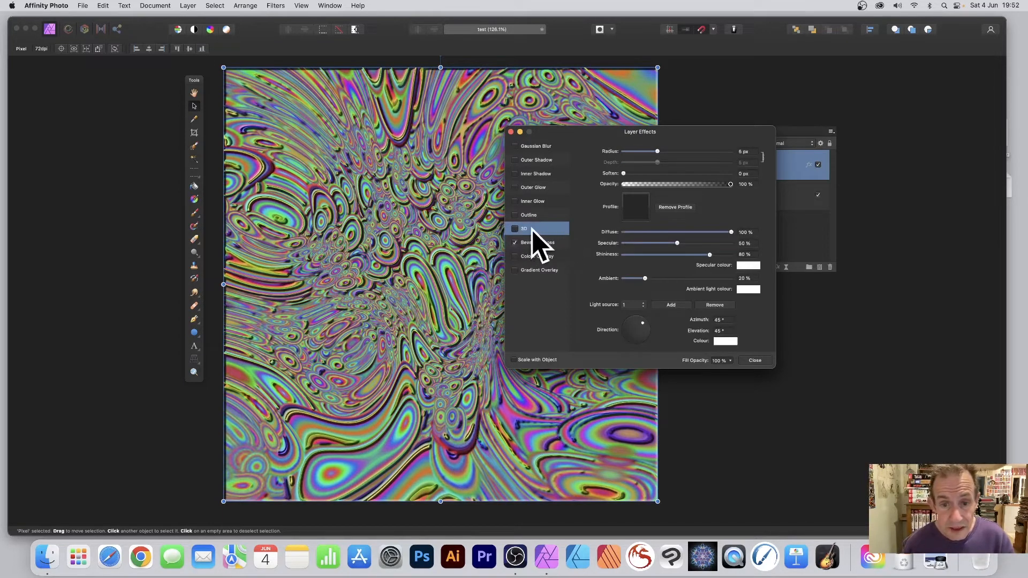
left_click(515, 229)
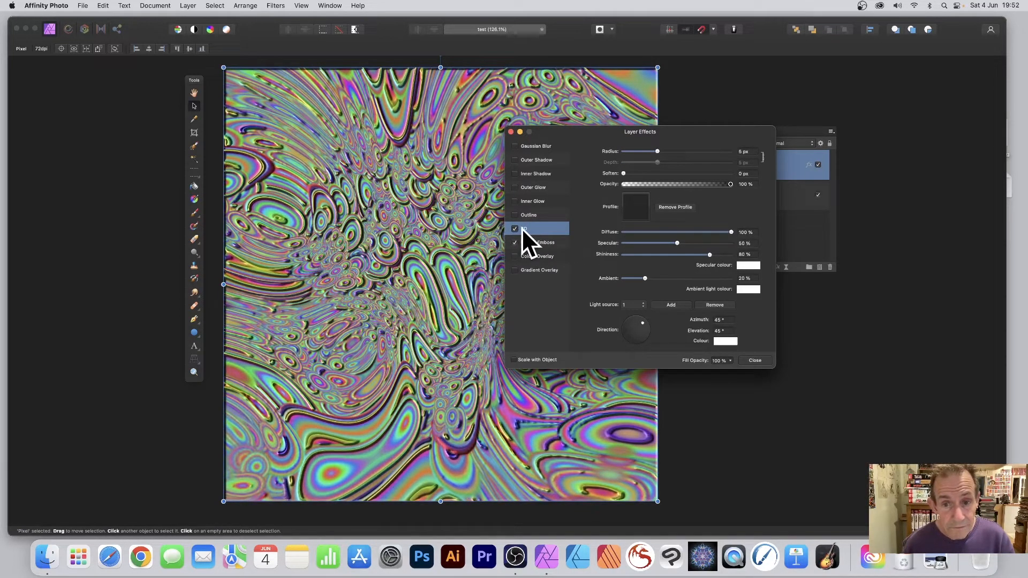
left_click_drag(660, 151, 672, 151)
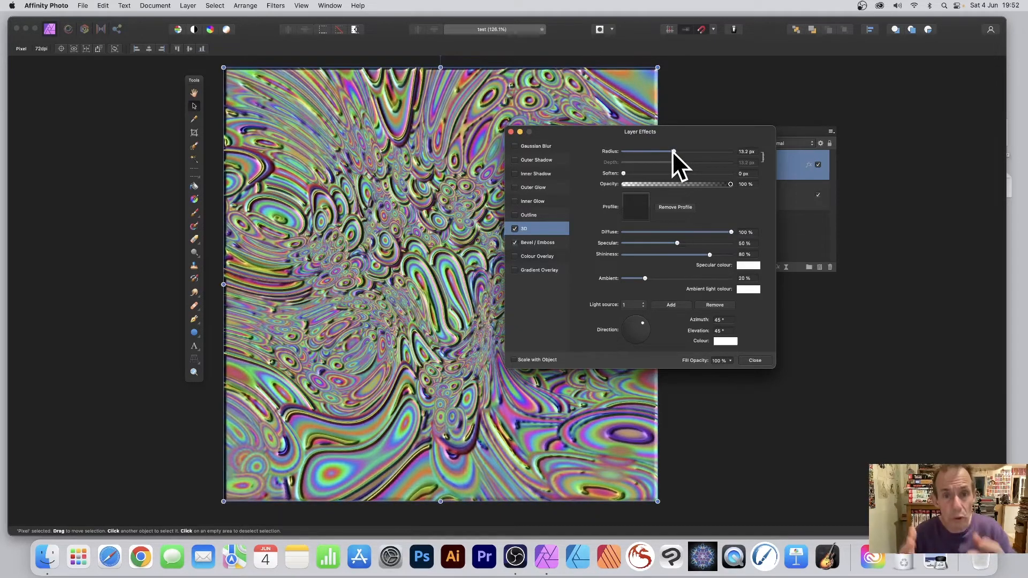
left_click(754, 361)
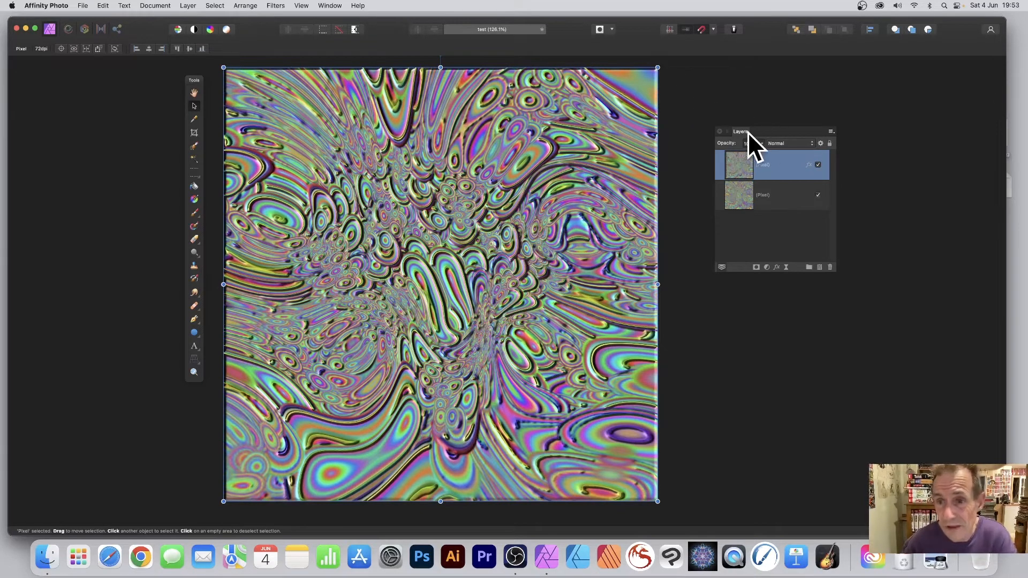
Set the blend mode of the embossed midtones layer to Multiply
left_click_drag(743, 131, 732, 126)
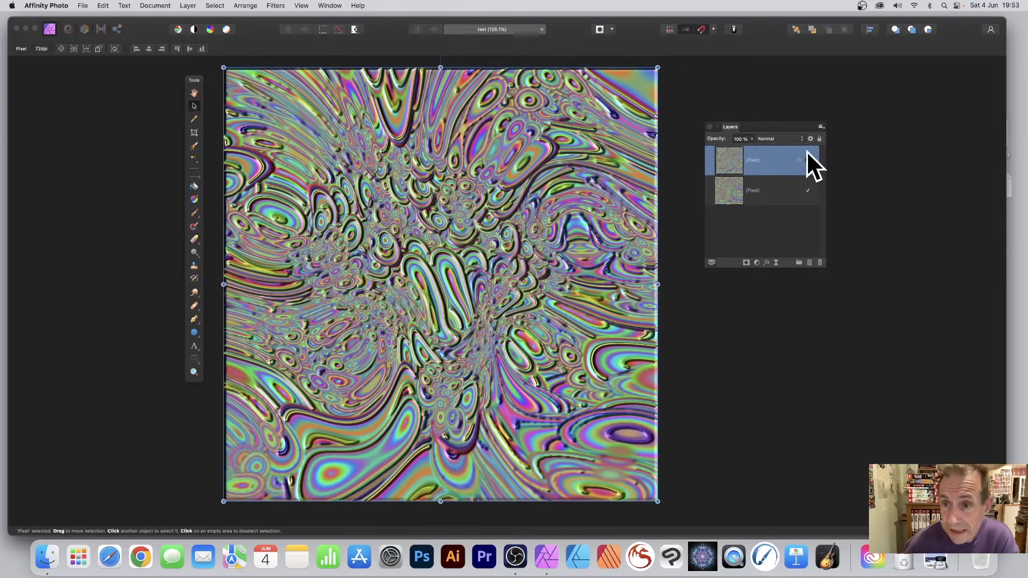
left_click(783, 140)
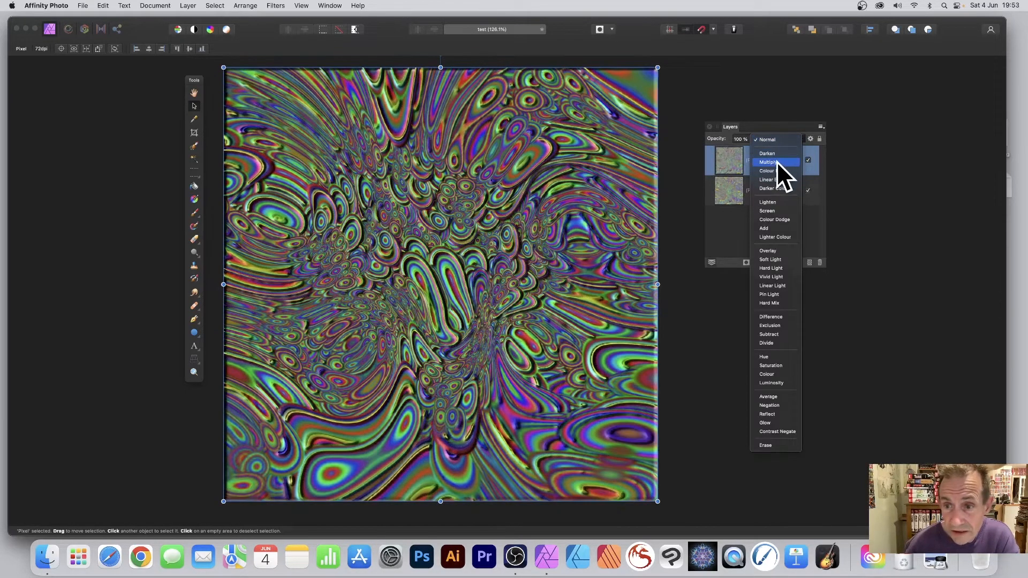
left_click(776, 164)
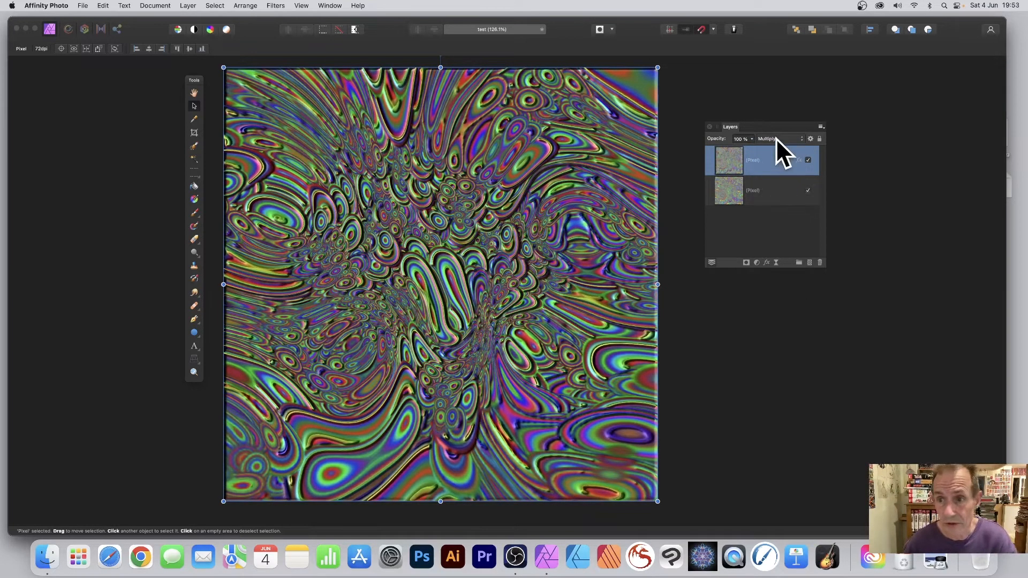
Try the Linear Burn, Difference and Divide blend modes in turn on the embossed midtones layer
left_click(775, 138)
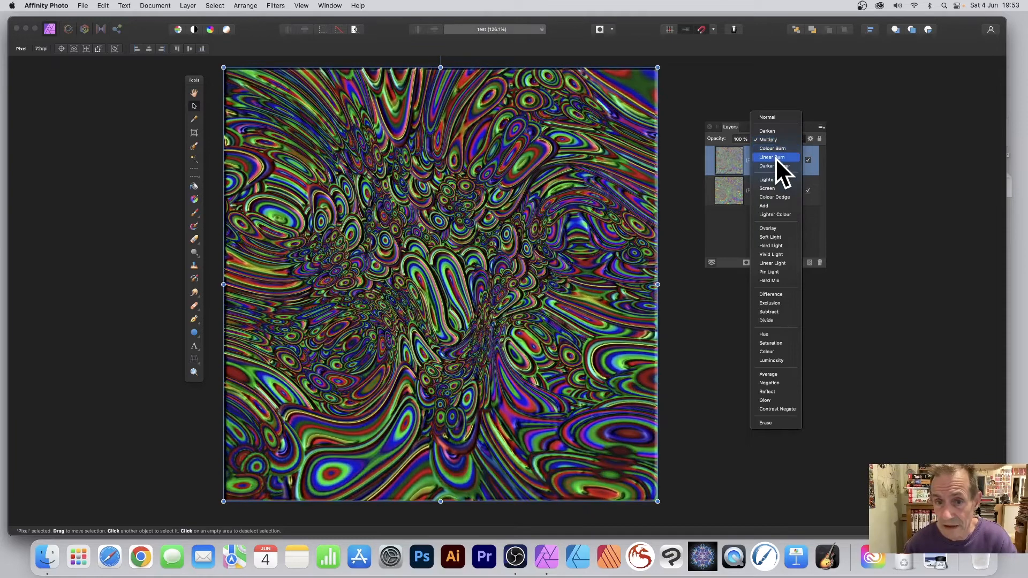
left_click(775, 159)
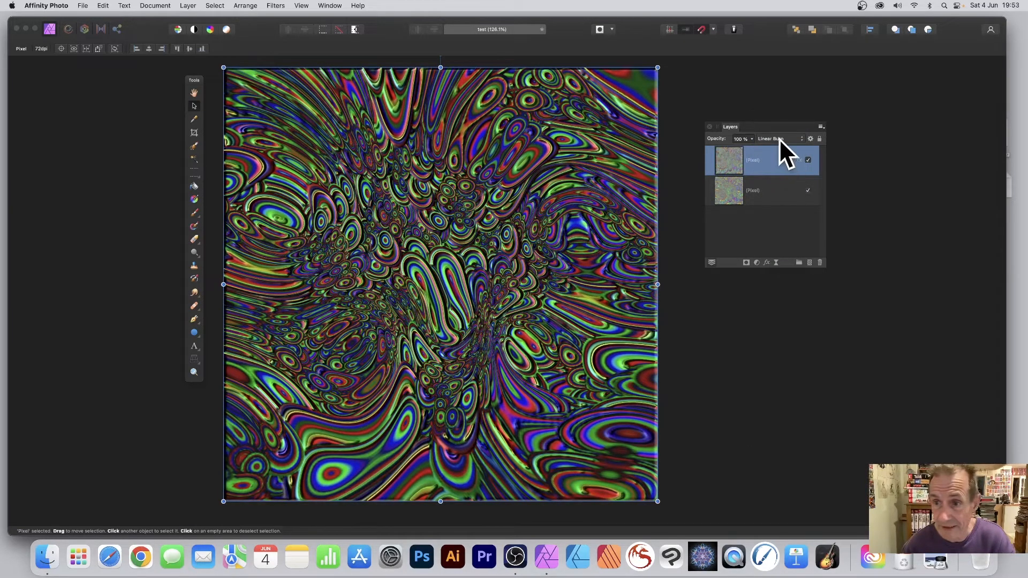
left_click(779, 138)
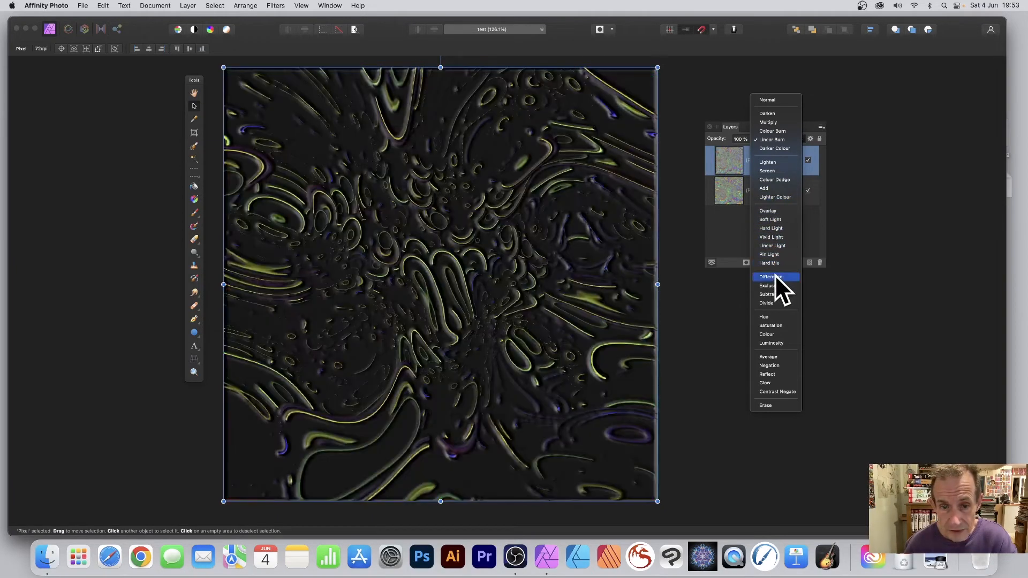
left_click(775, 276)
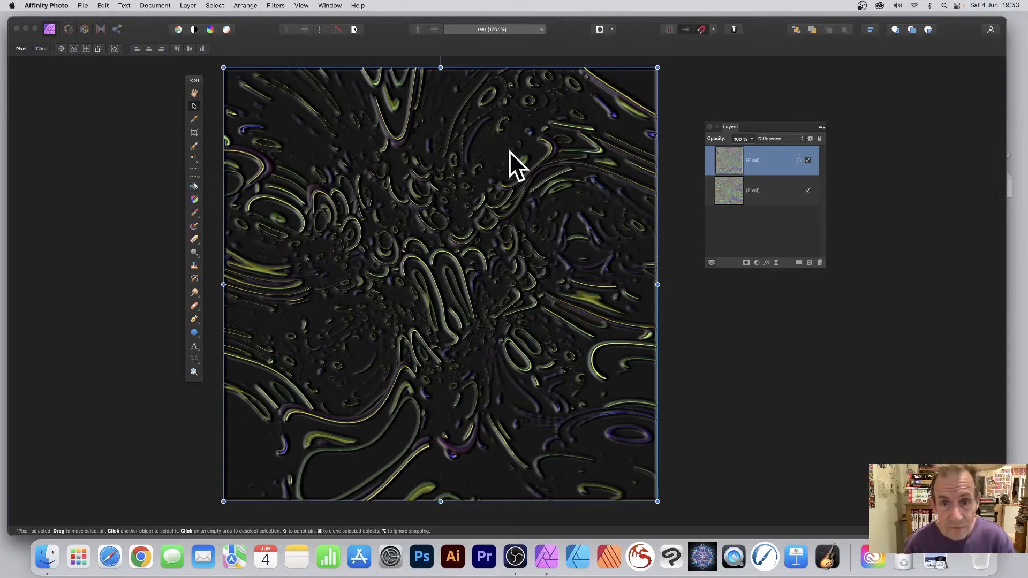
left_click(769, 138)
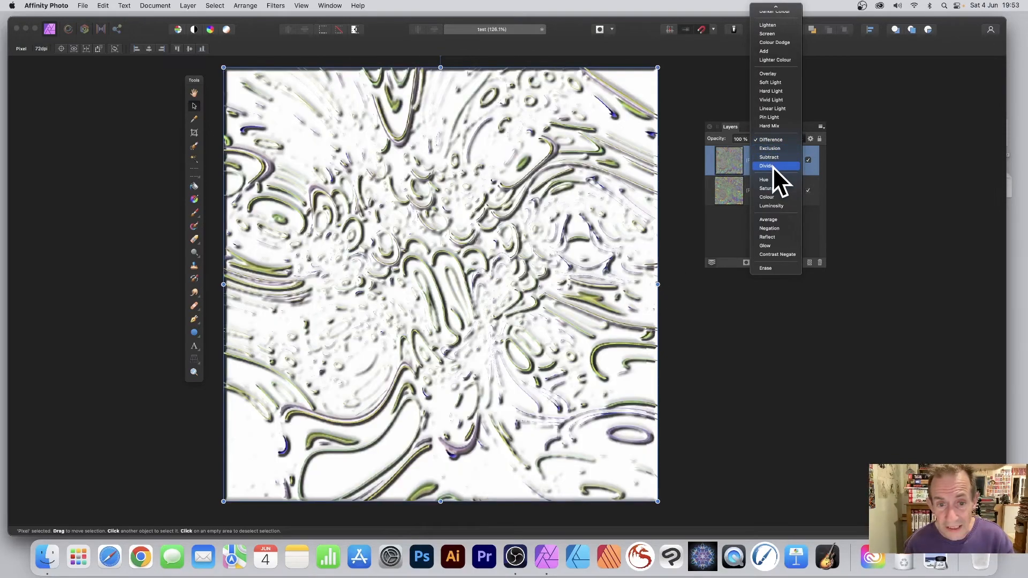
left_click(773, 166)
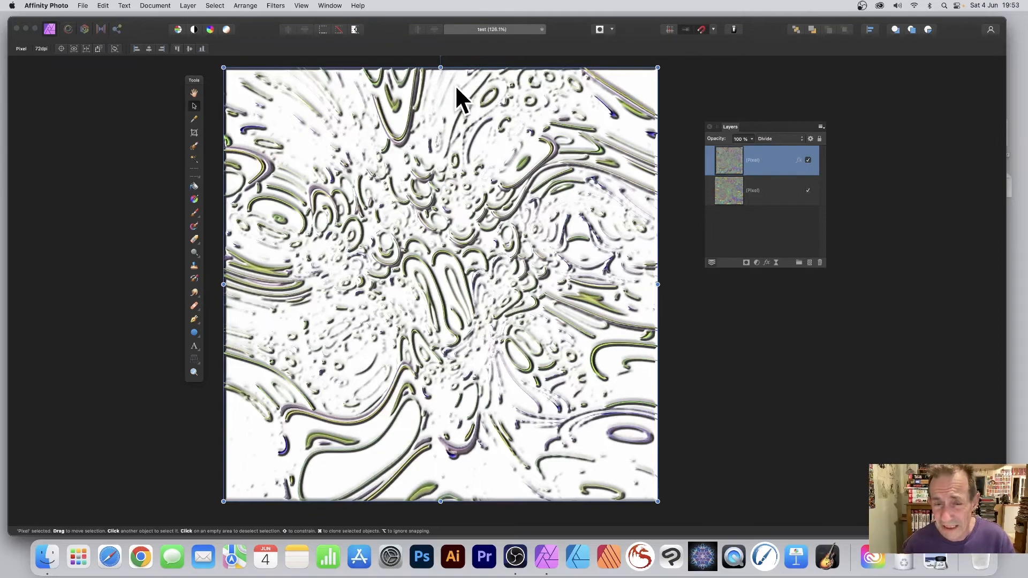
Set the blend mode of the embossed midtones layer to Negation
left_click(774, 139)
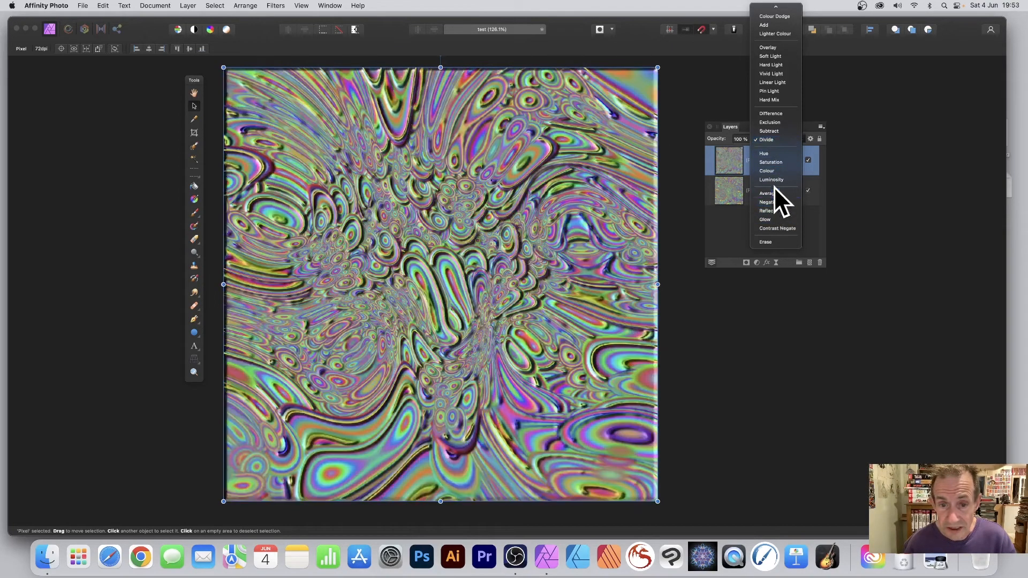
left_click(774, 202)
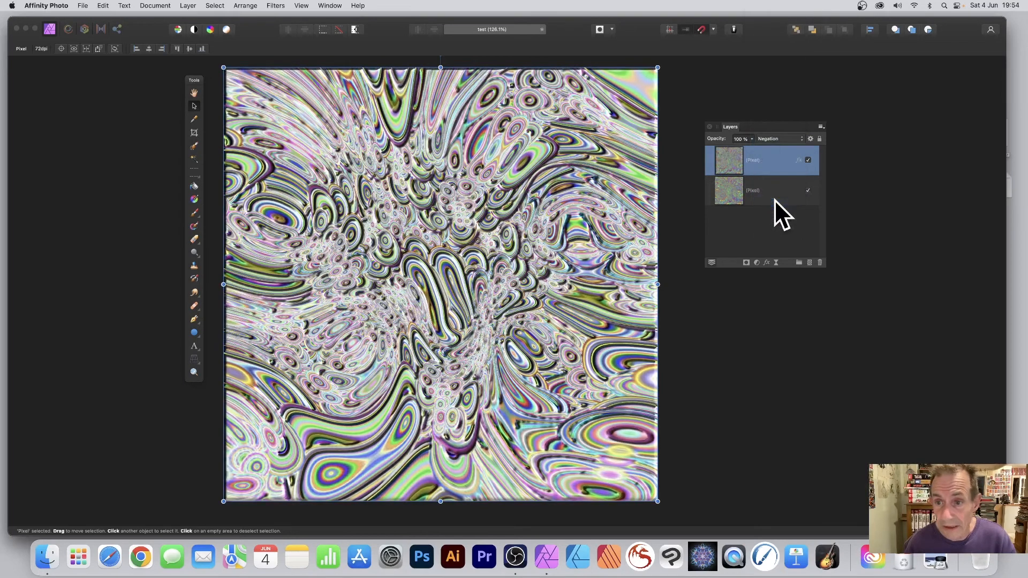